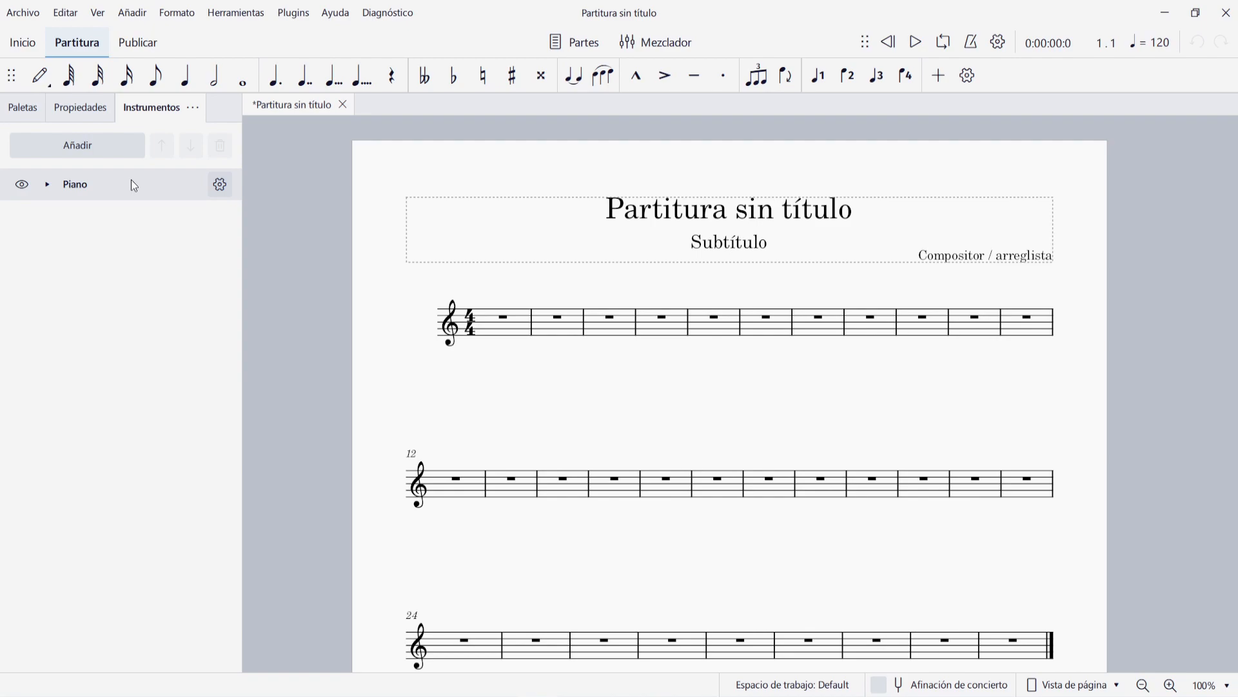
# - Add a Trompeta in Si♭ and a Flauta to the score's instruments
pyautogui.click(82, 145)
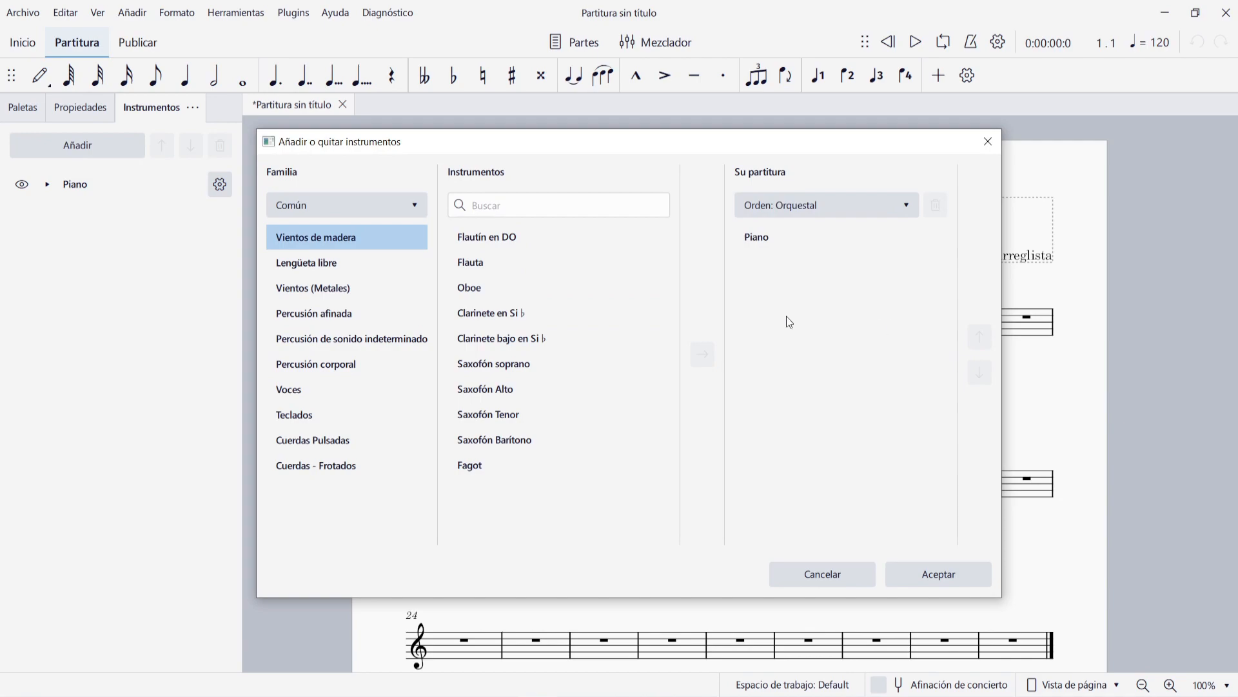
pyautogui.click(535, 207)
pyautogui.write('trompeta')
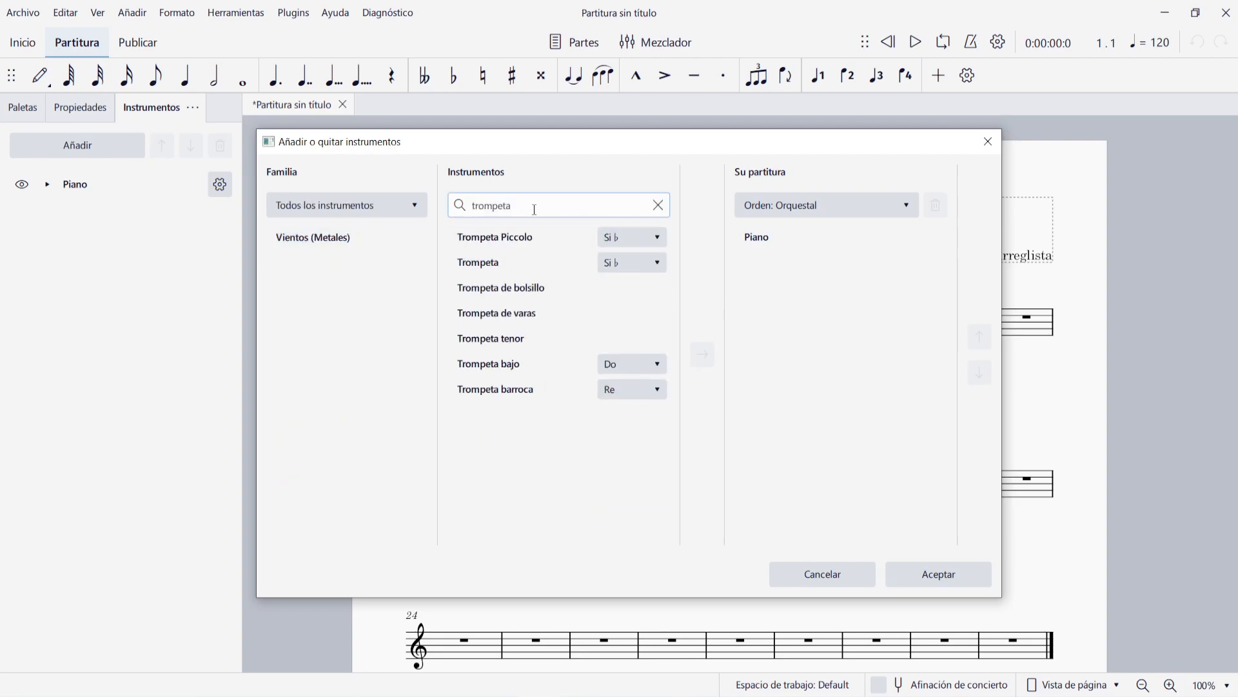
pyautogui.doubleClick(517, 260)
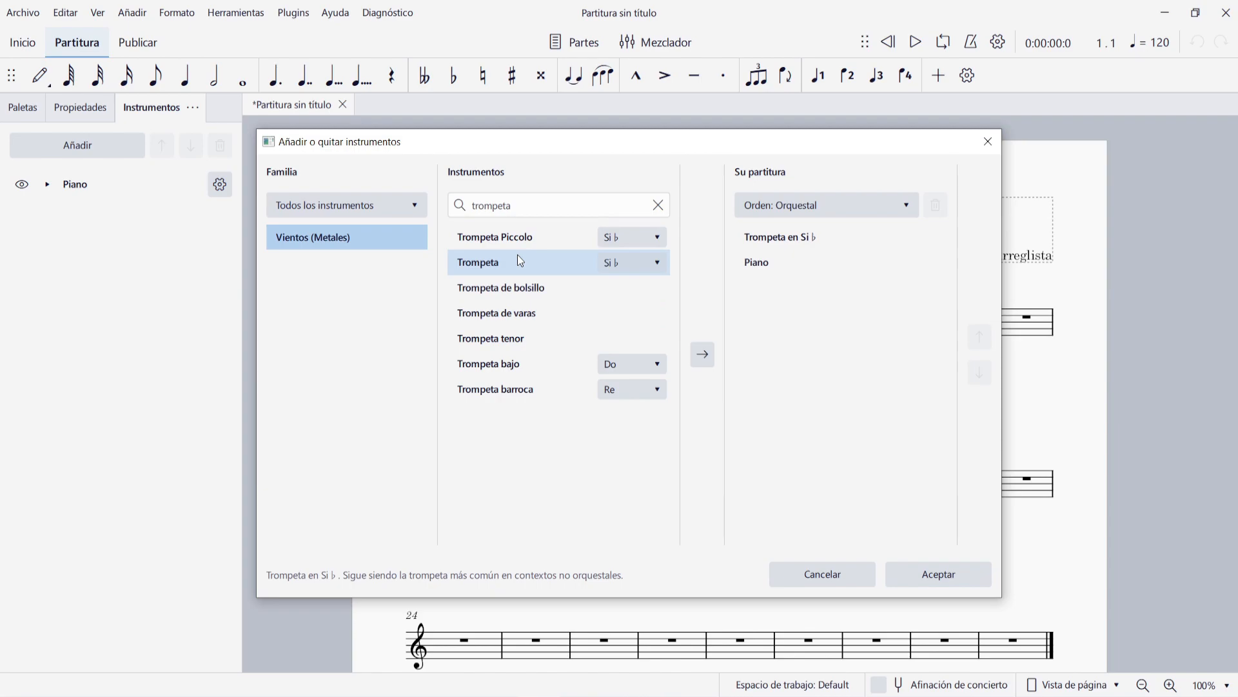
pyautogui.doubleClick(471, 205)
pyautogui.write('flauta')
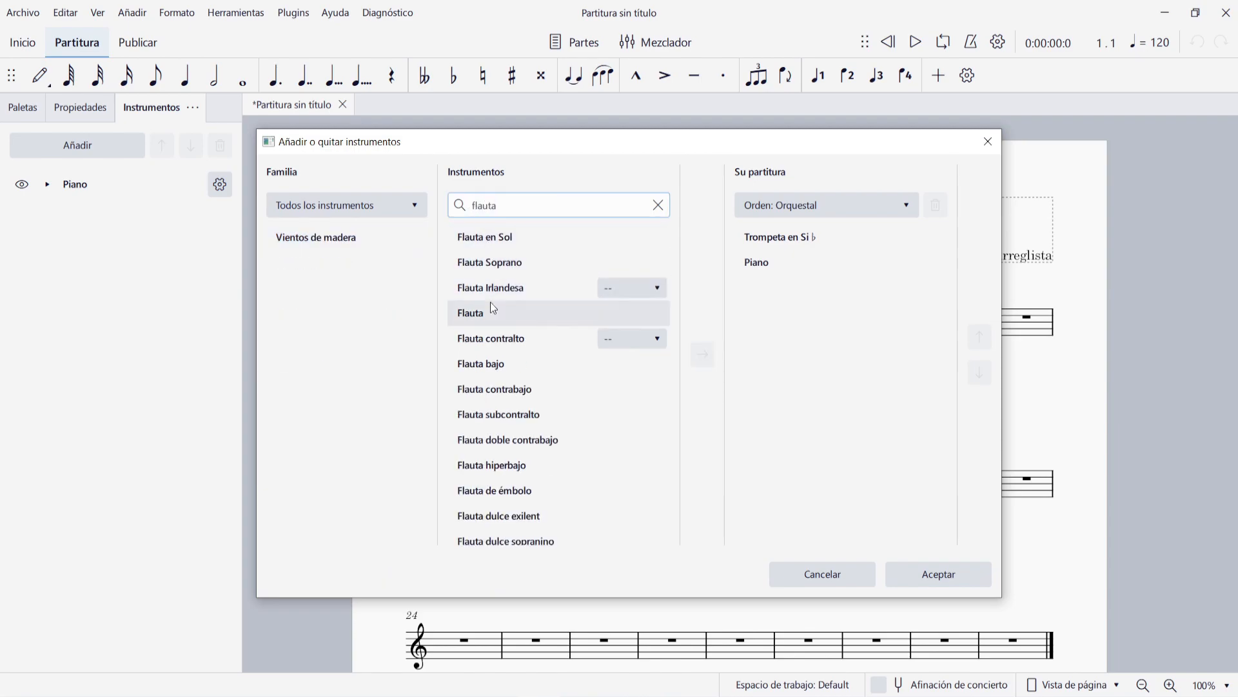
pyautogui.click(489, 312)
pyautogui.doubleClick(488, 313)
pyautogui.click(938, 574)
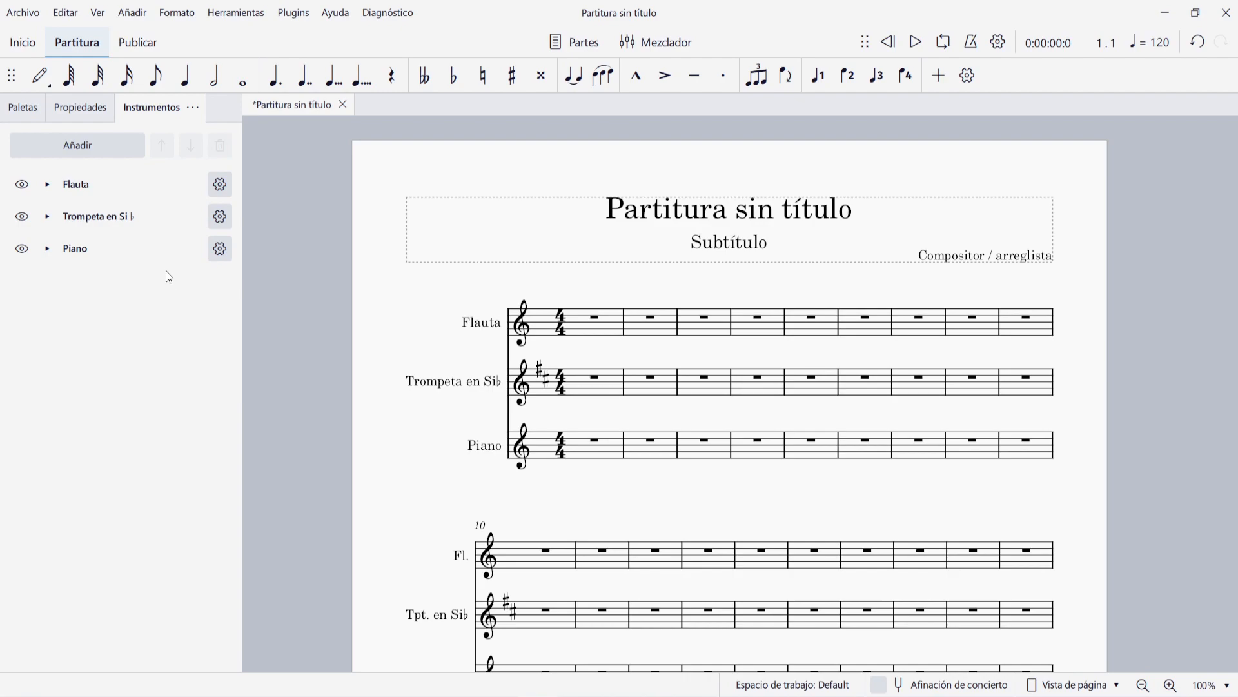
# - Move the Flauta down below the Piano in the instrument order and return it to the first place
pyautogui.click(123, 181)
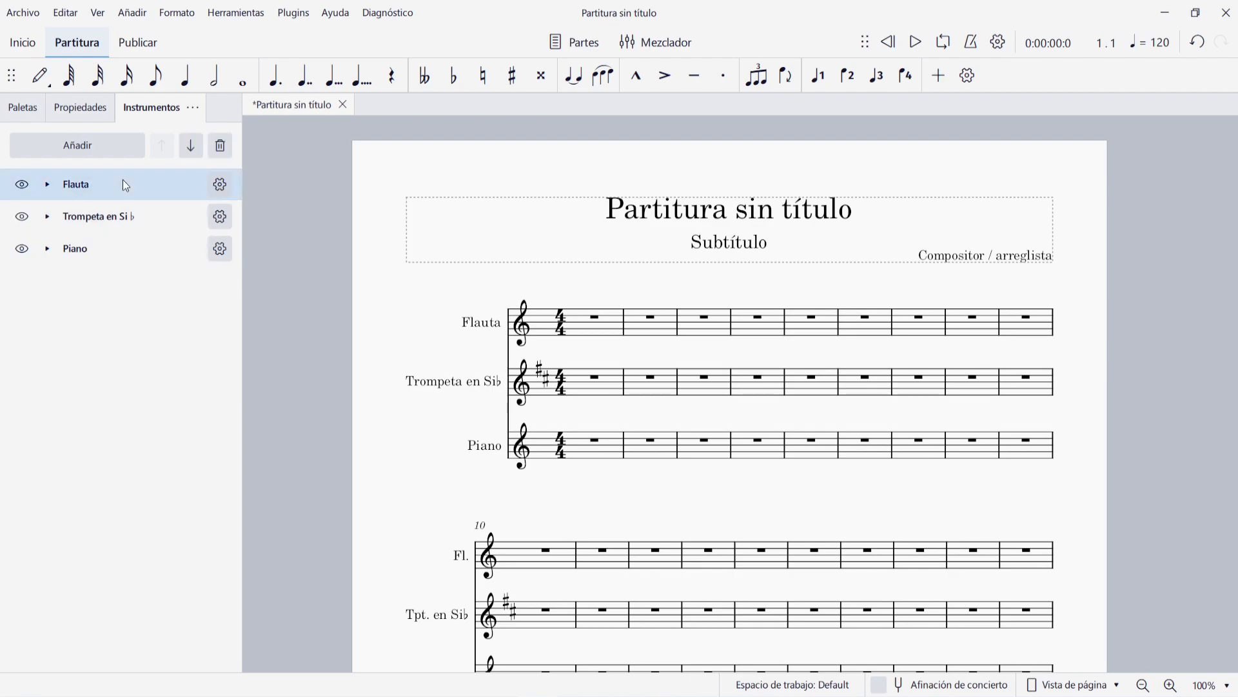
pyautogui.click(191, 147)
pyautogui.click(191, 147)
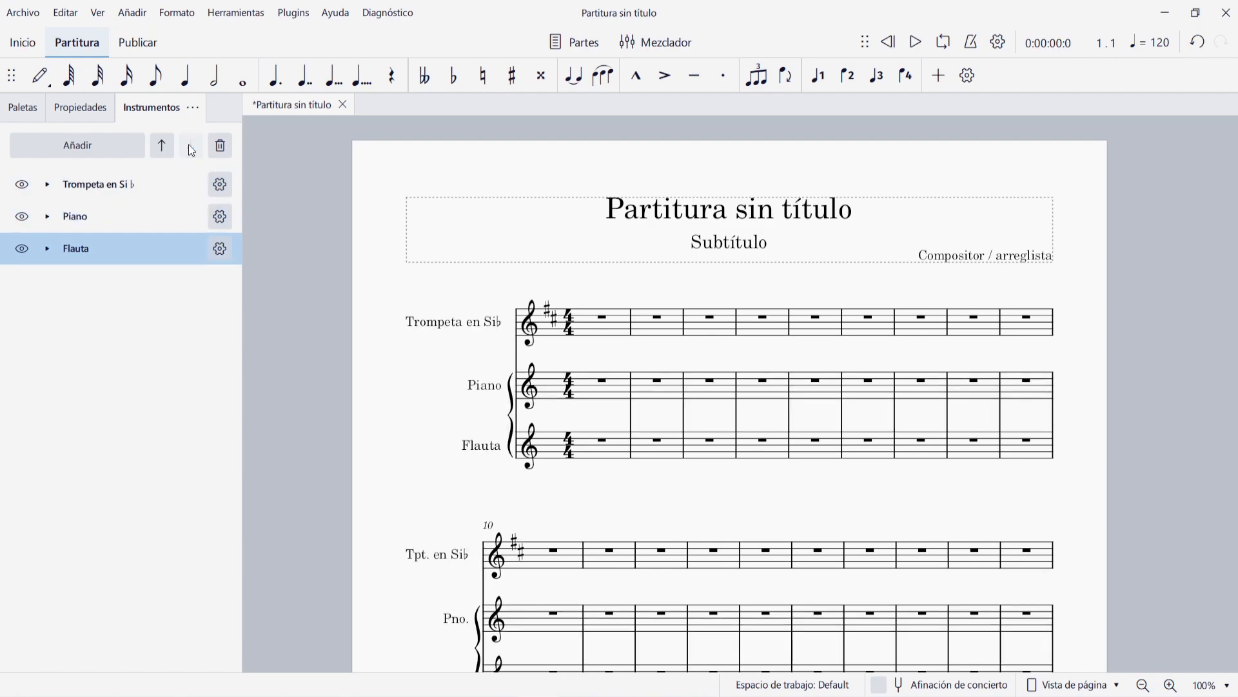
pyautogui.click(163, 148)
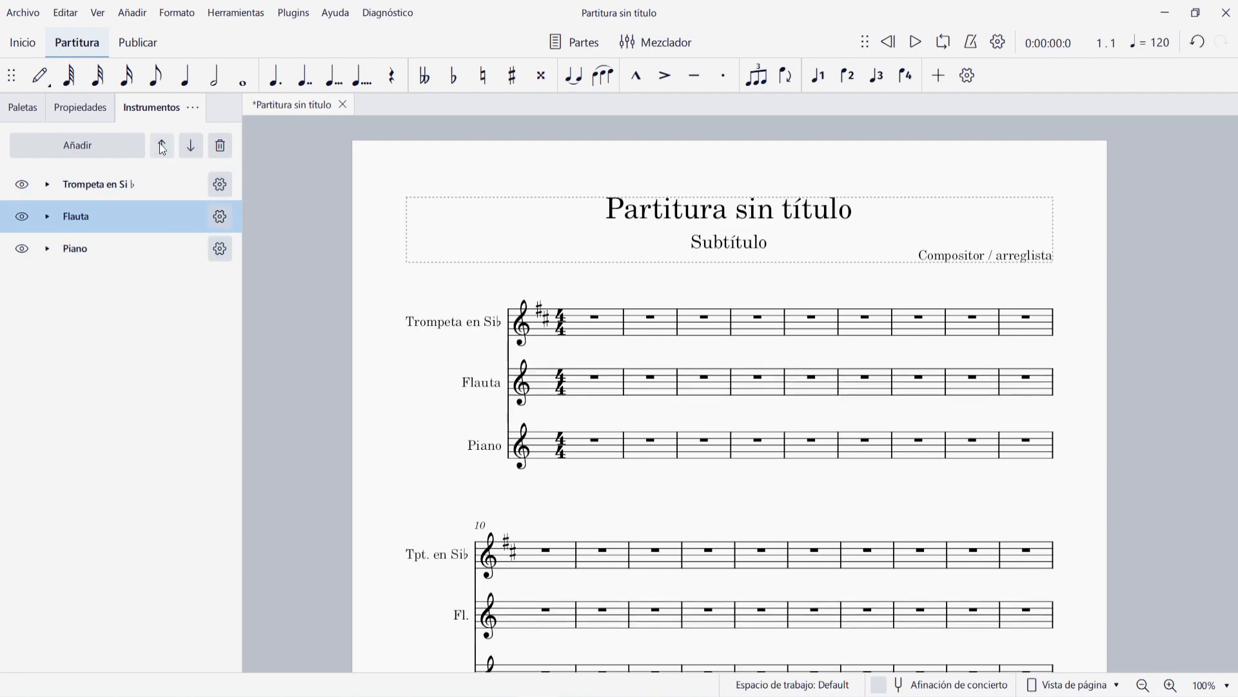
pyautogui.click(163, 148)
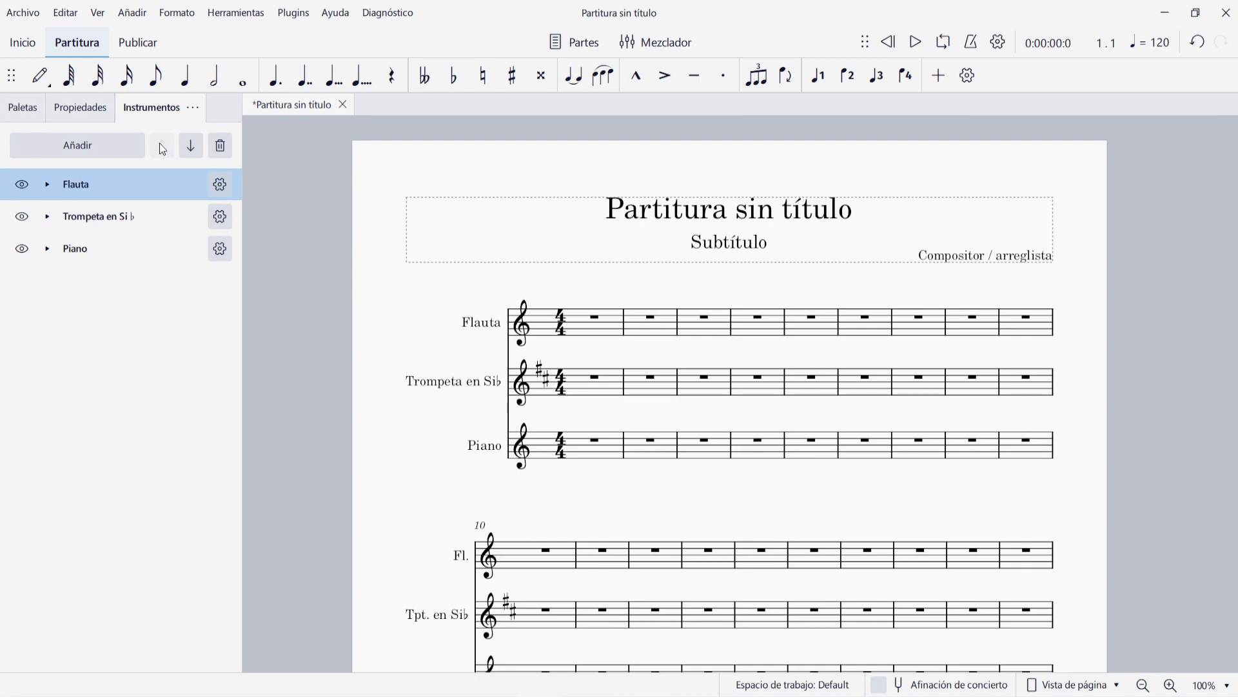
# - Remove the Flauta from the score
pyautogui.moveTo(119, 192)
pyautogui.mouseDown()
pyautogui.moveTo(127, 254)
pyautogui.moveTo(133, 194)
pyautogui.mouseUp()
pyautogui.click(220, 147)
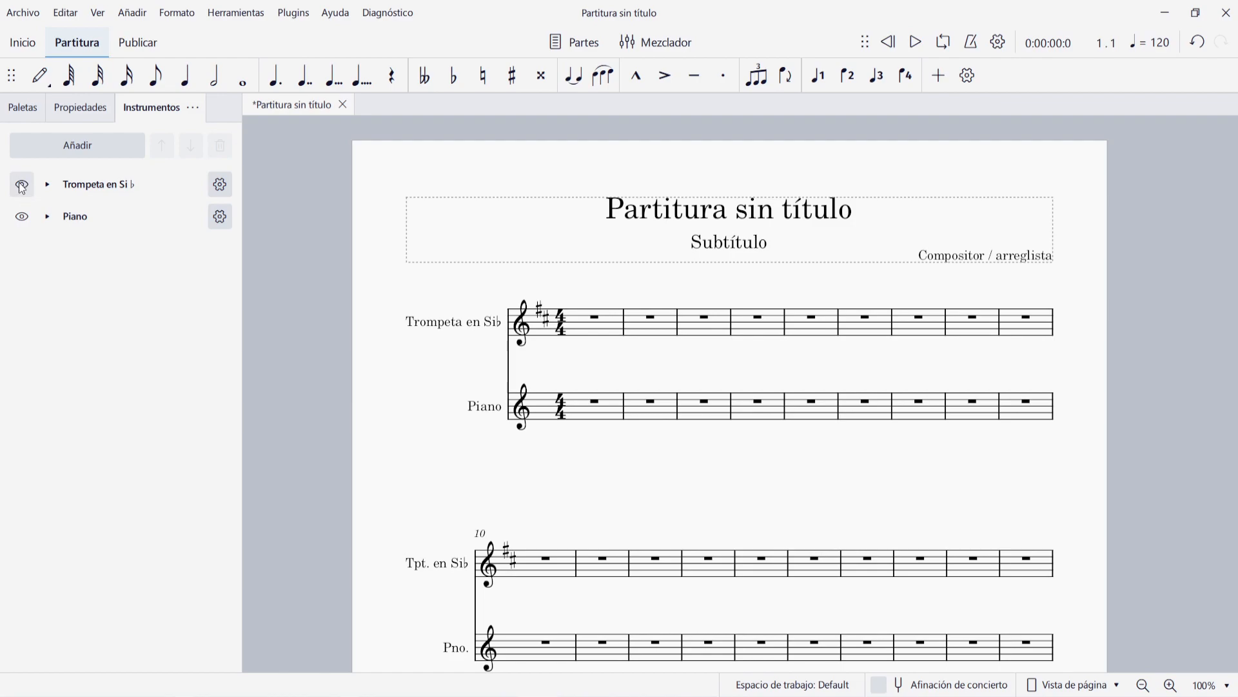
# - Hide and show again the Piano and the Trompeta en Si♭, one after the other
pyautogui.click(21, 219)
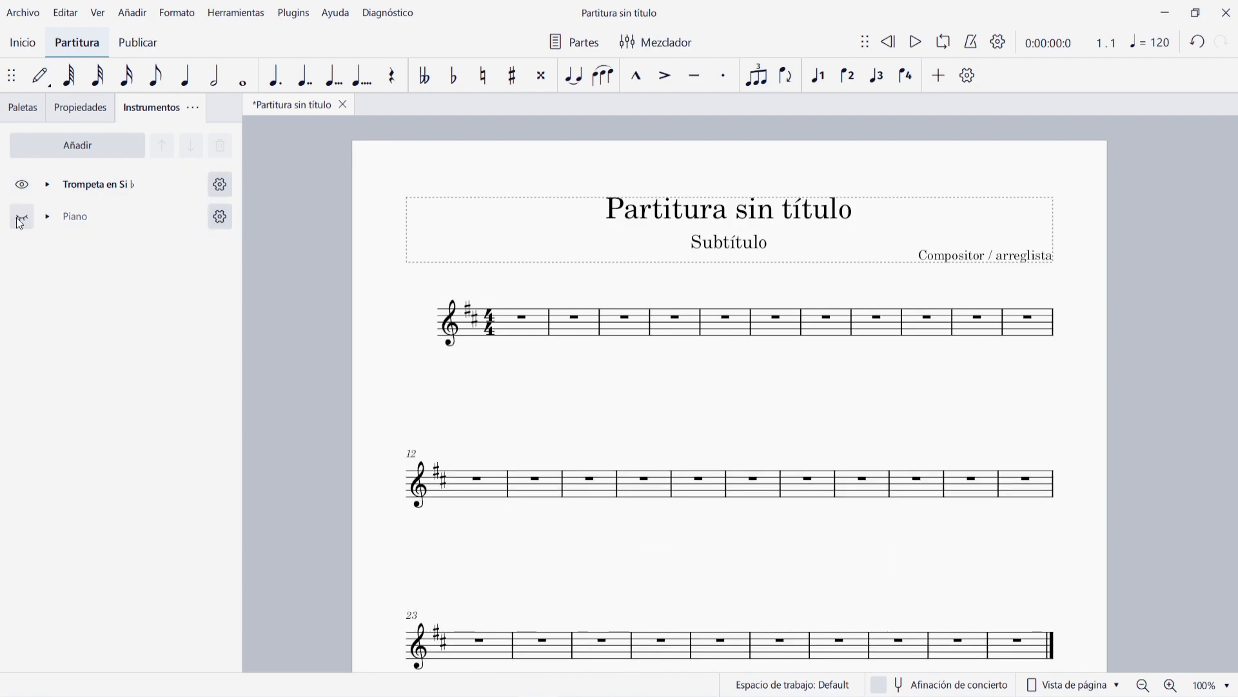
pyautogui.click(23, 221)
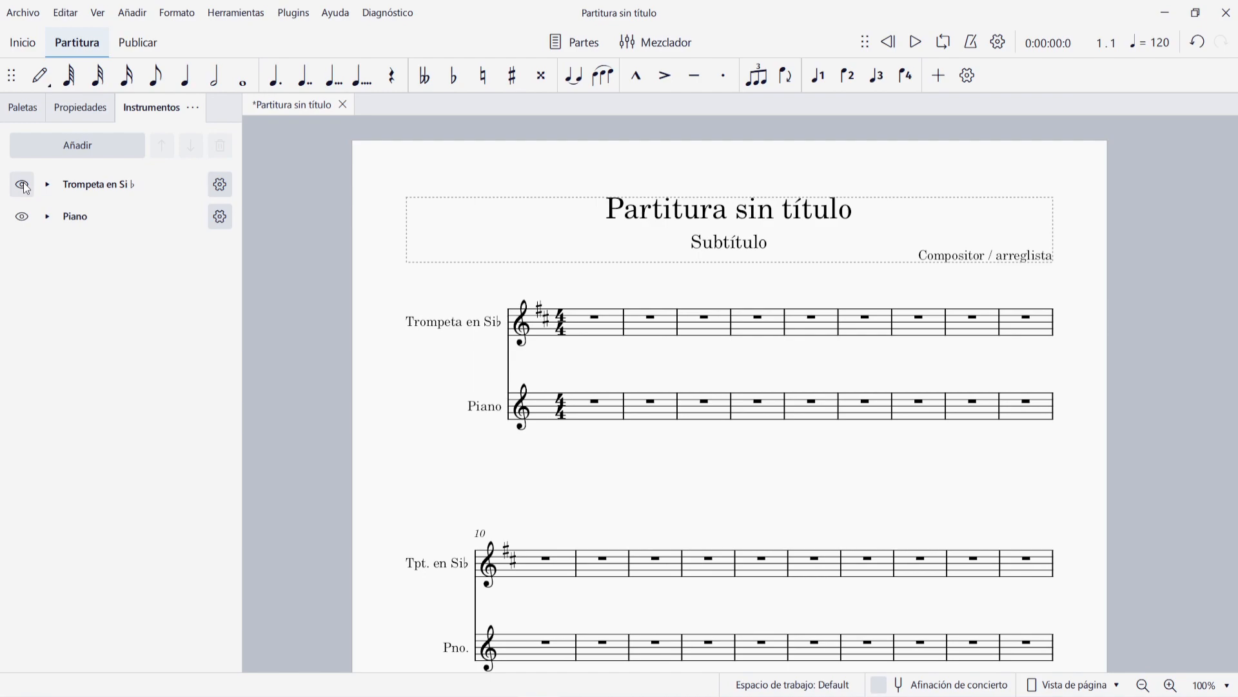
pyautogui.click(25, 187)
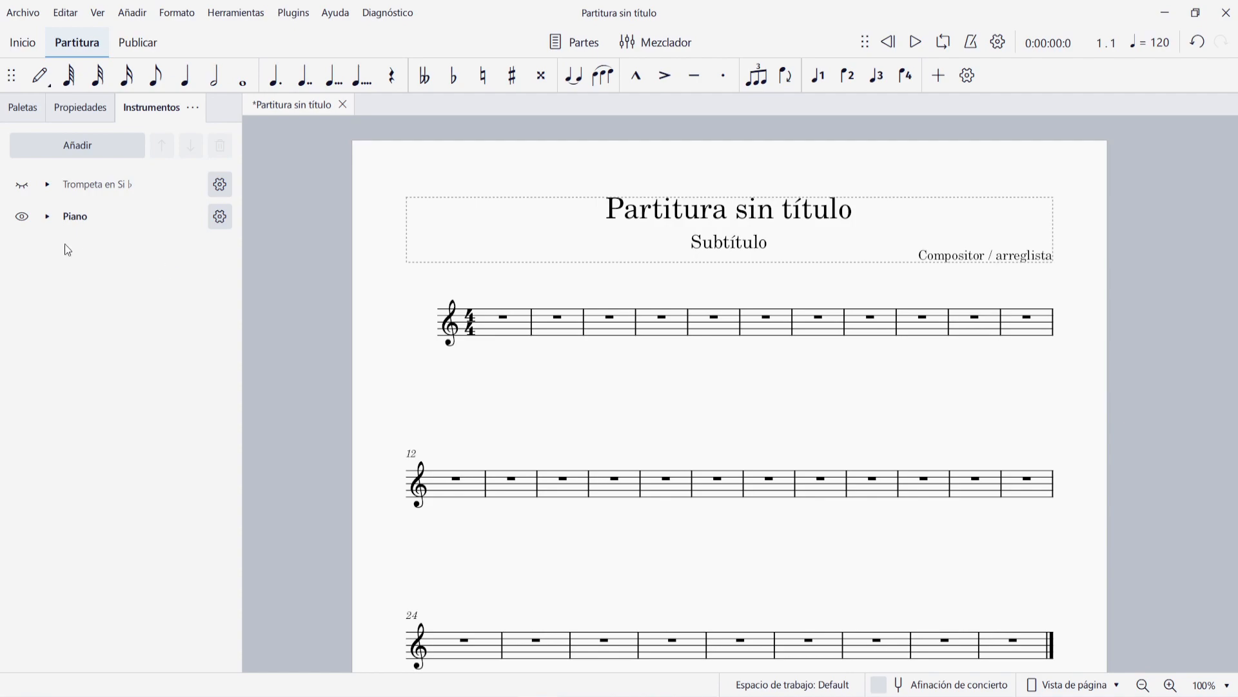
pyautogui.click(22, 185)
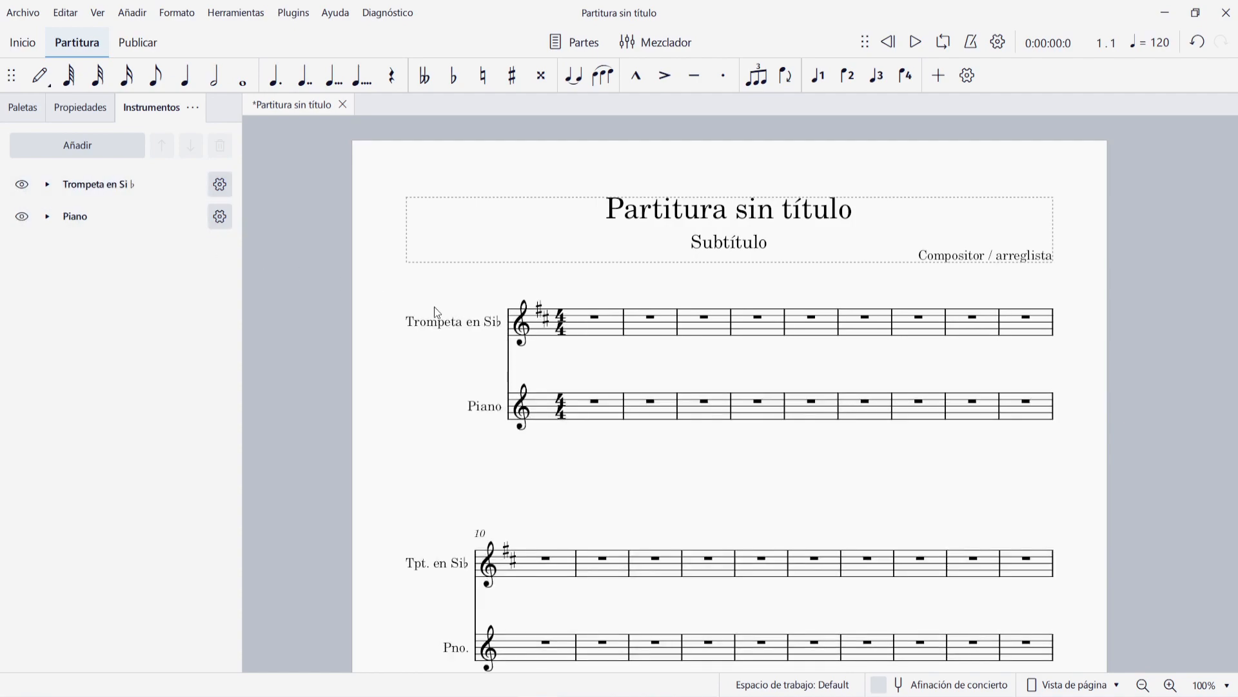
# - Enter four quarter-note Gs in the first measure of the Trompeta staff
pyautogui.click(610, 334)
pyautogui.press('n')
pyautogui.press('g')
pyautogui.press('g')
pyautogui.press('g')
pyautogui.press('g')
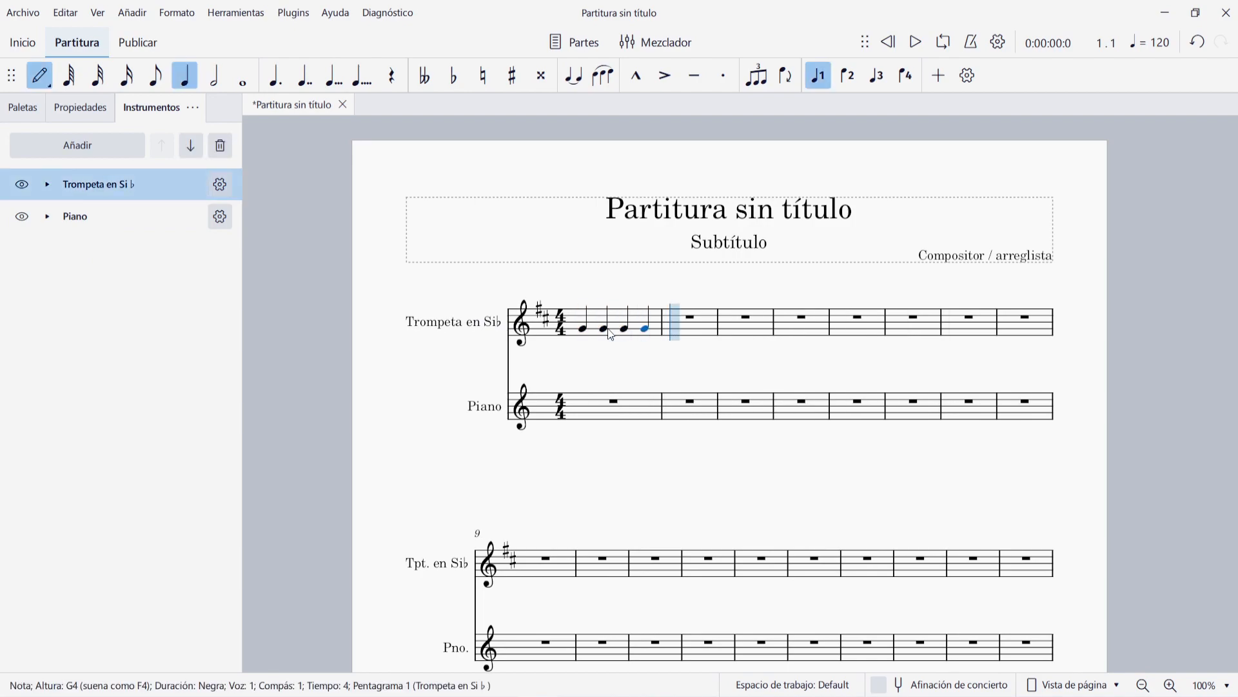
pyautogui.press('Escape')
# - Enter four quarter-note Gs in the second measure of the Piano staff
pyautogui.click(683, 411)
pyautogui.press('n')
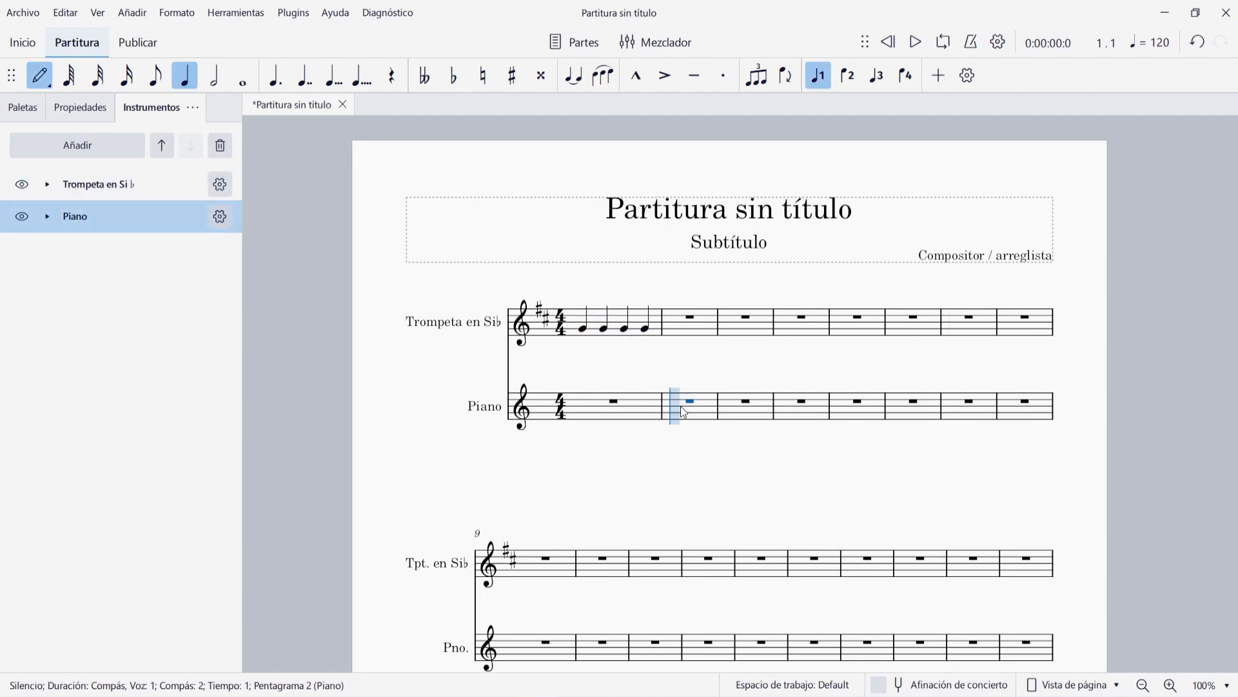
pyautogui.press('g')
pyautogui.press('g')
pyautogui.press('g')
pyautogui.press('g')
pyautogui.press('Escape')
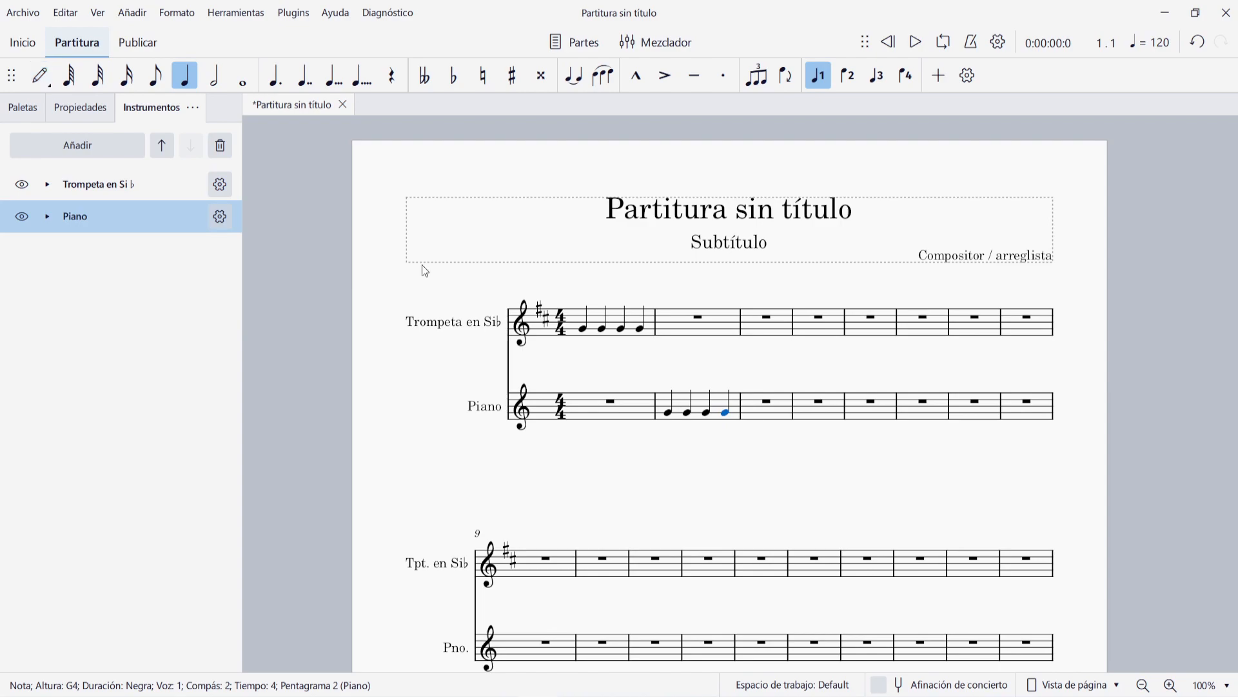
# - Play the score with both instruments shown, replay it from the start with the Trompeta hidden, and show the Trompeta again
pyautogui.click(916, 42)
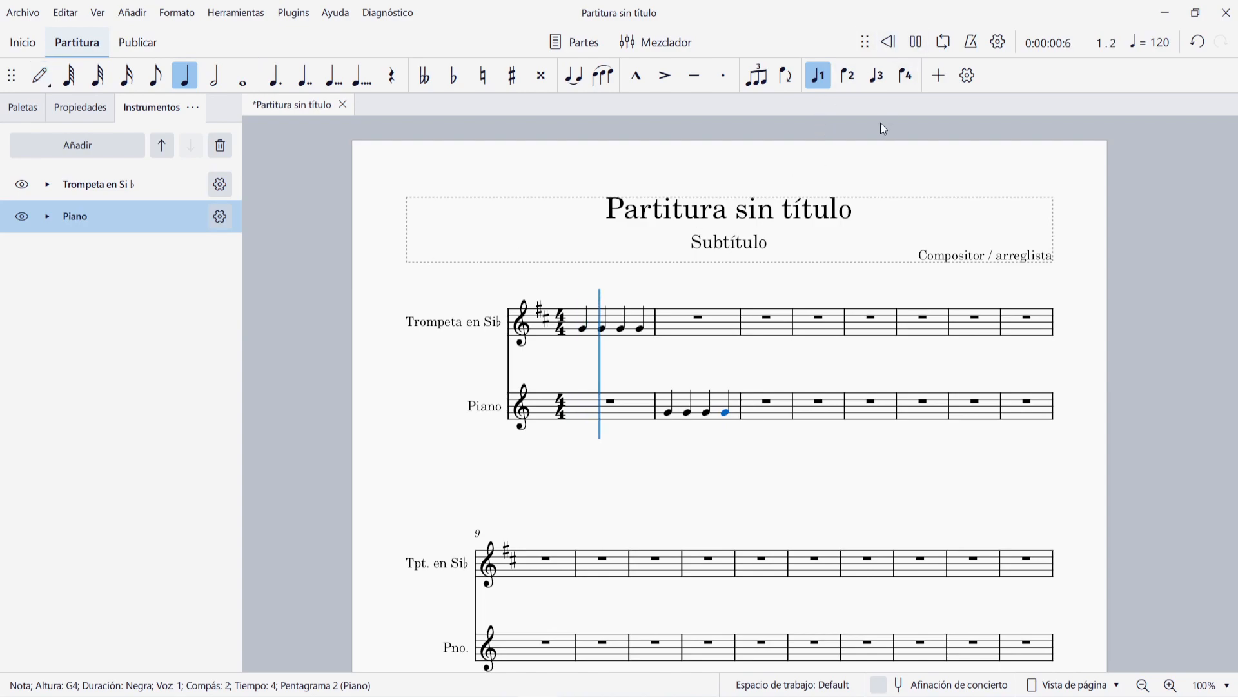
pyautogui.click(916, 42)
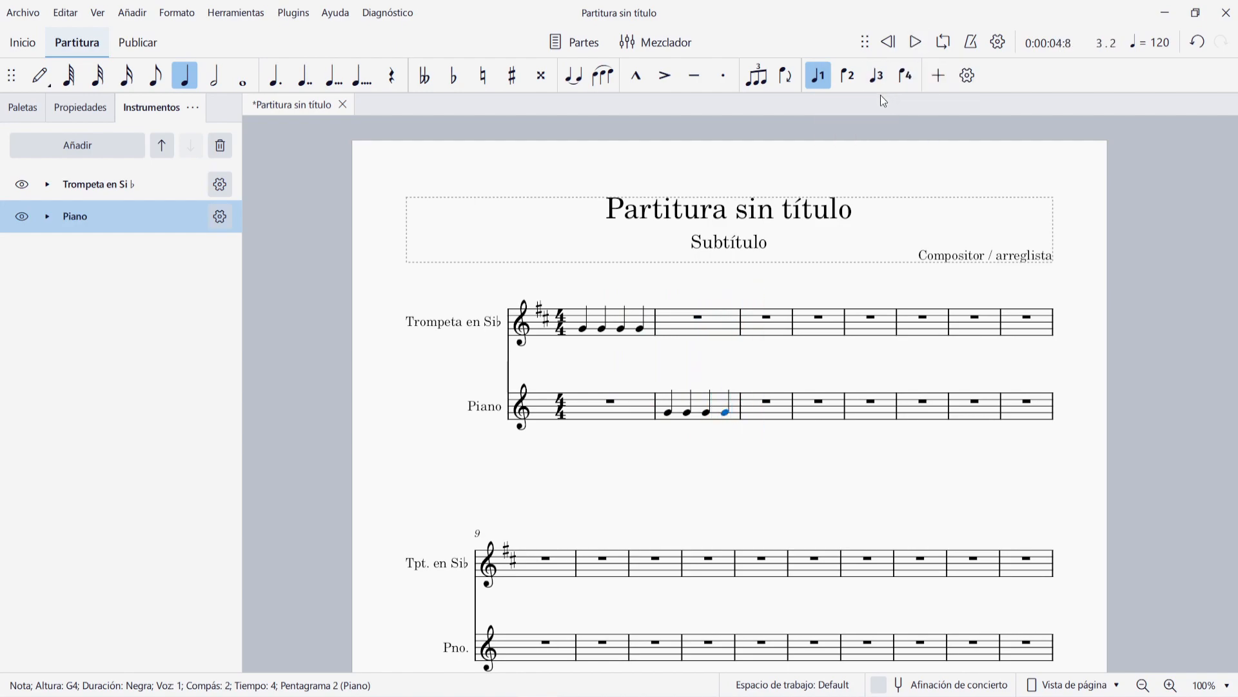
pyautogui.click(20, 185)
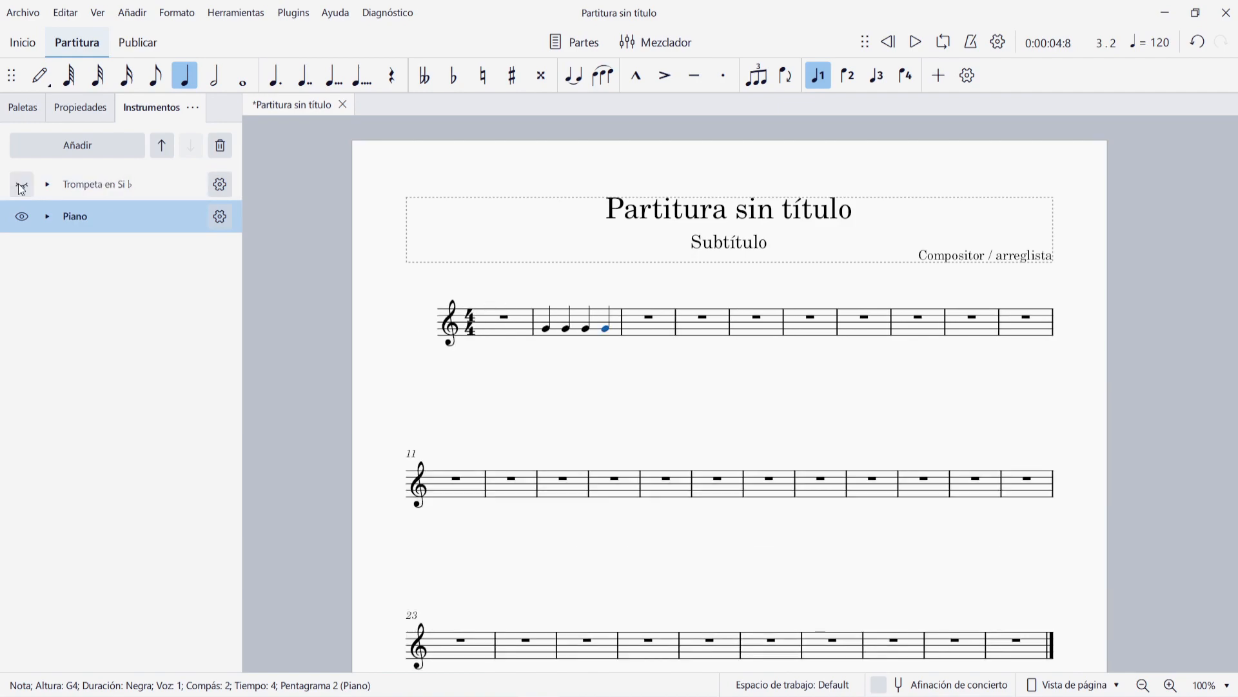
pyautogui.click(889, 43)
pyautogui.click(916, 43)
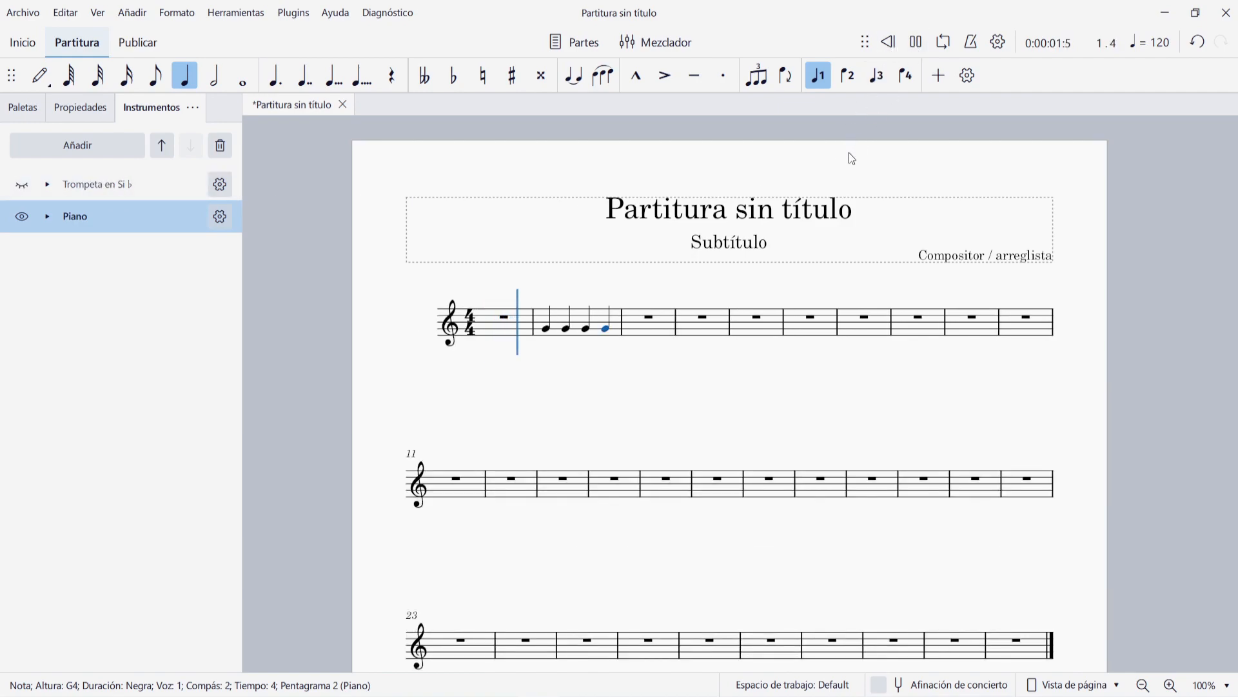
pyautogui.click(916, 43)
pyautogui.click(22, 187)
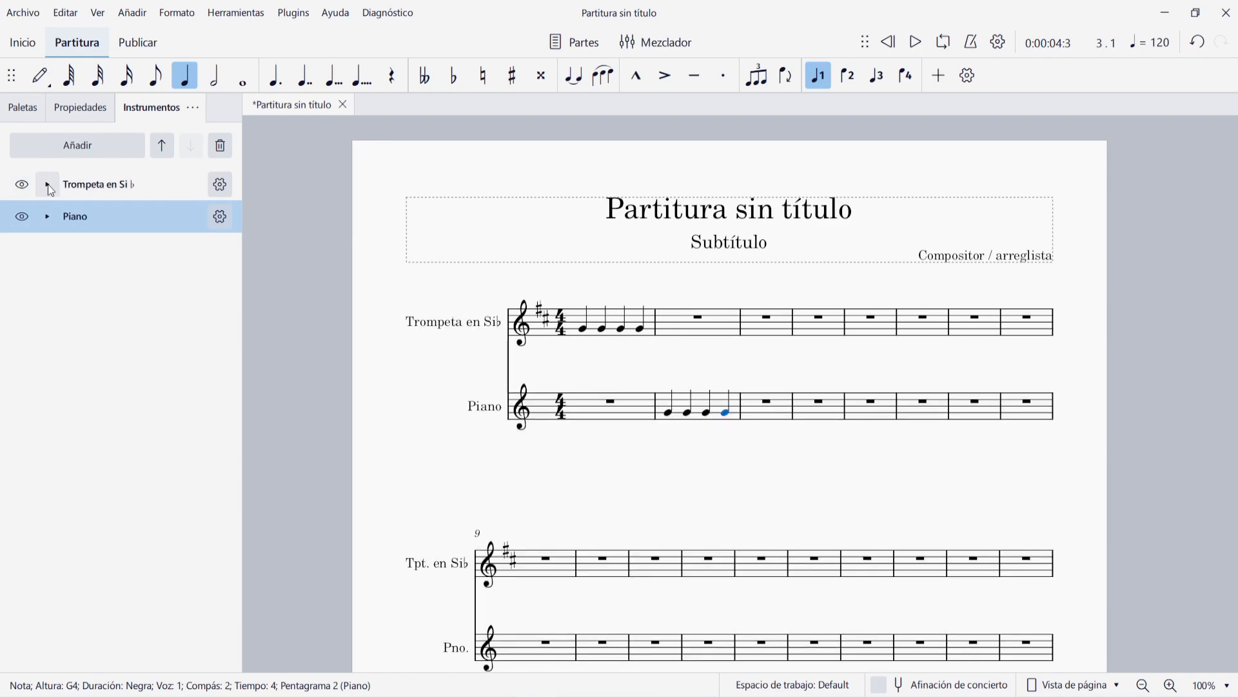
# - Hide only the Trompeta's Clave de sol staff, play the score from the start, and show the staff again
pyautogui.click(48, 187)
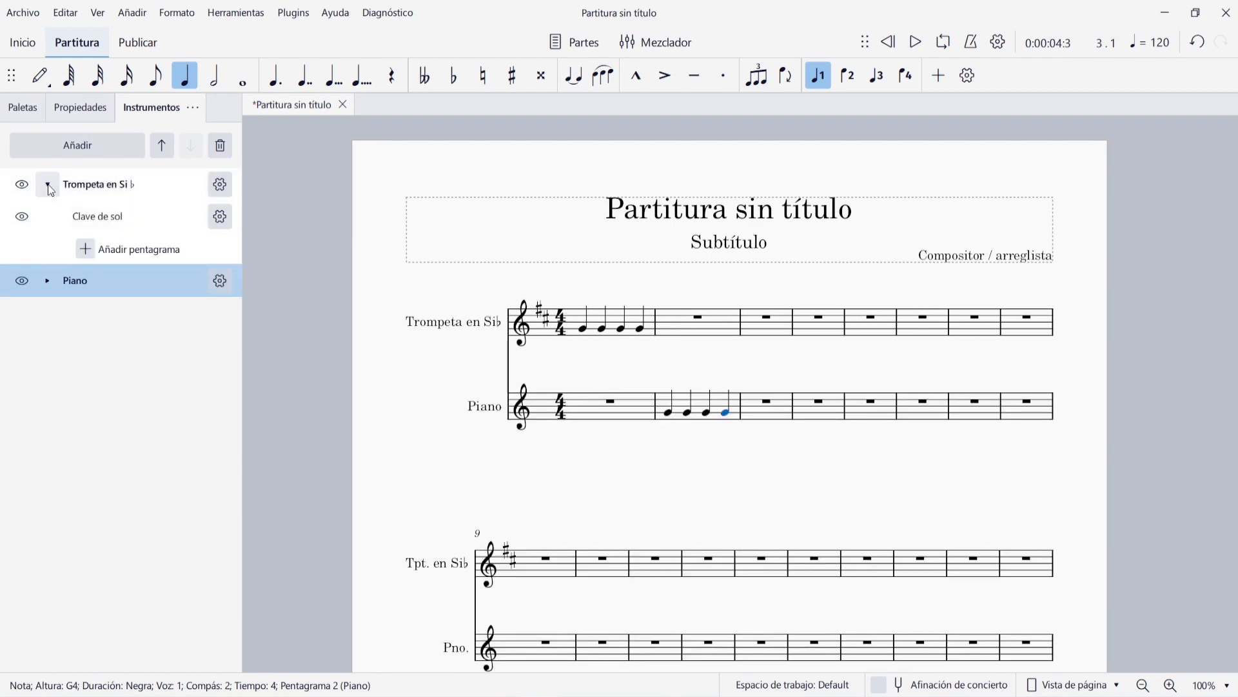
pyautogui.click(22, 218)
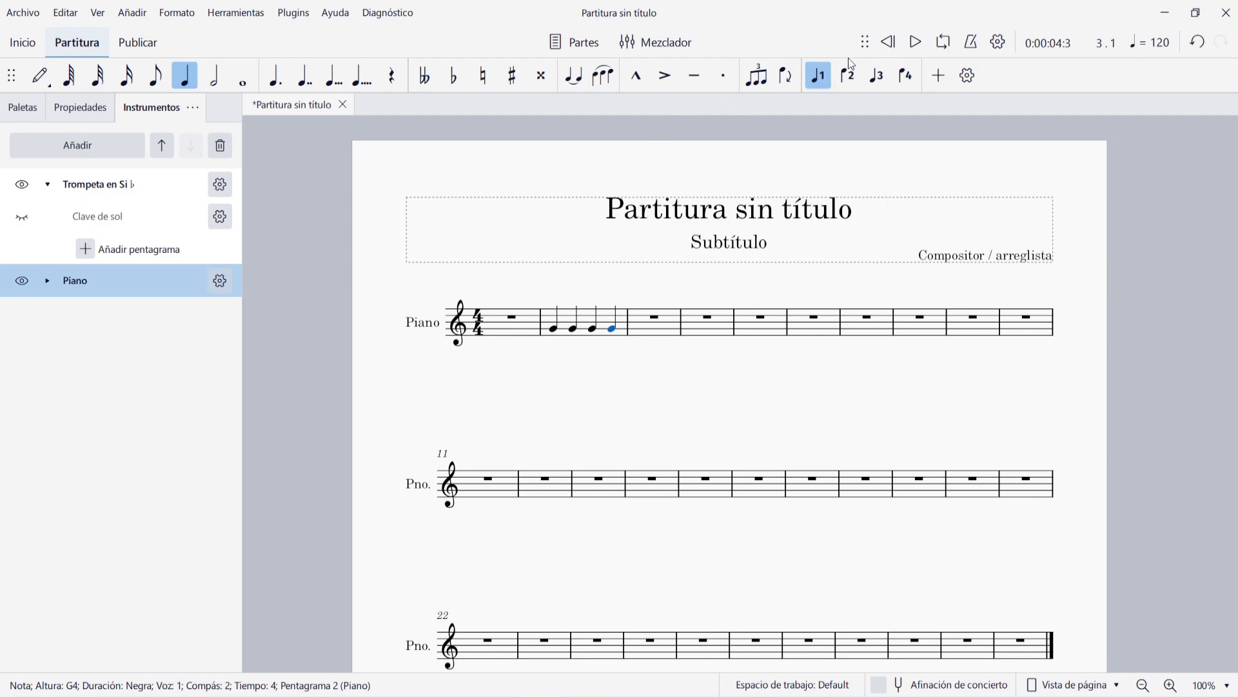
pyautogui.click(890, 43)
pyautogui.click(916, 43)
pyautogui.click(916, 43)
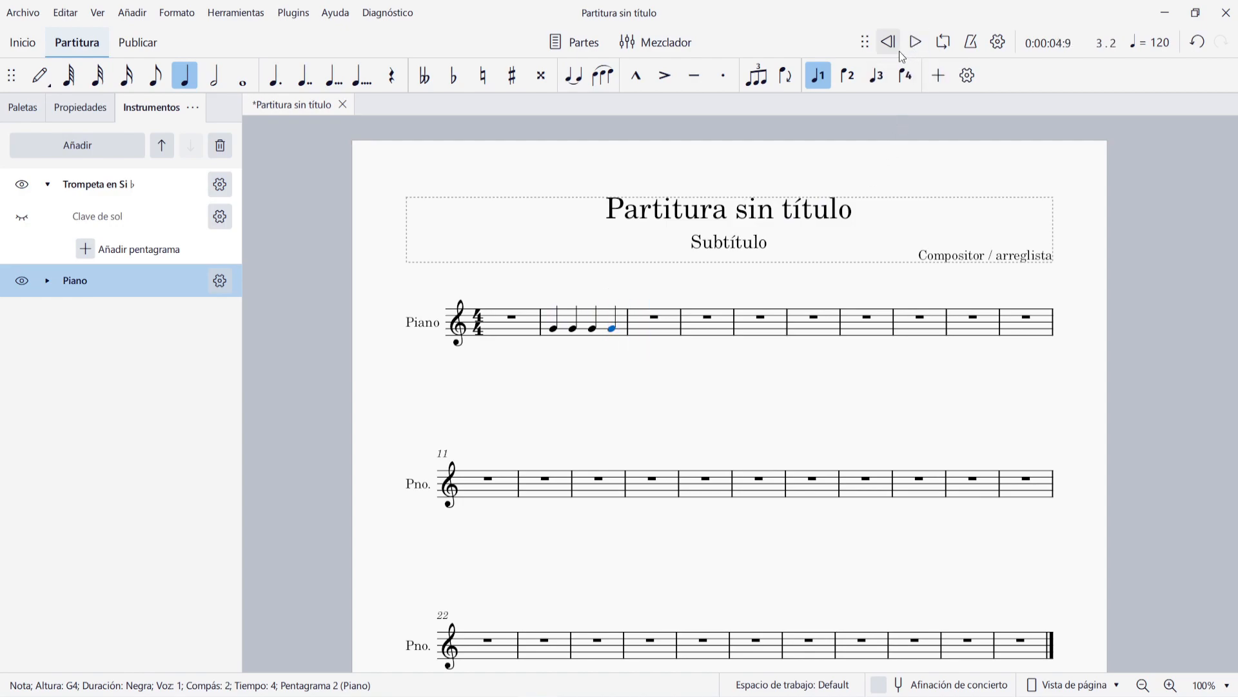
pyautogui.click(22, 216)
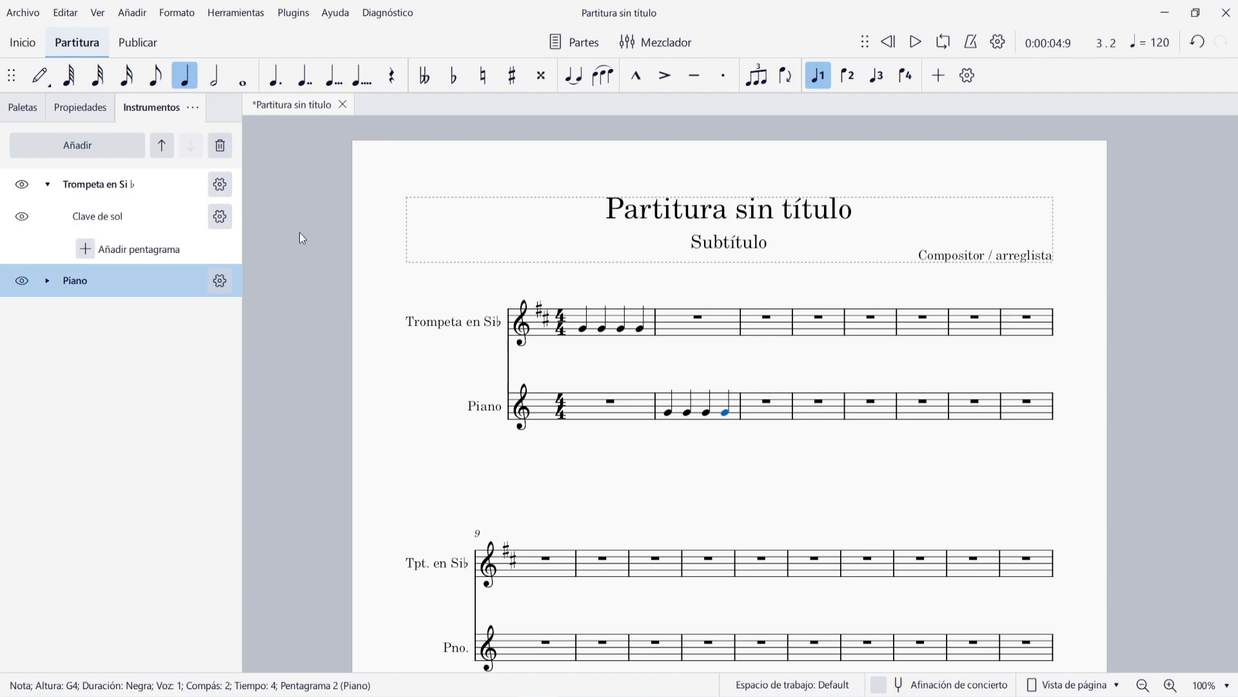
# - Change the trumpet's name in the full score to "Trompeta"
pyautogui.click(220, 185)
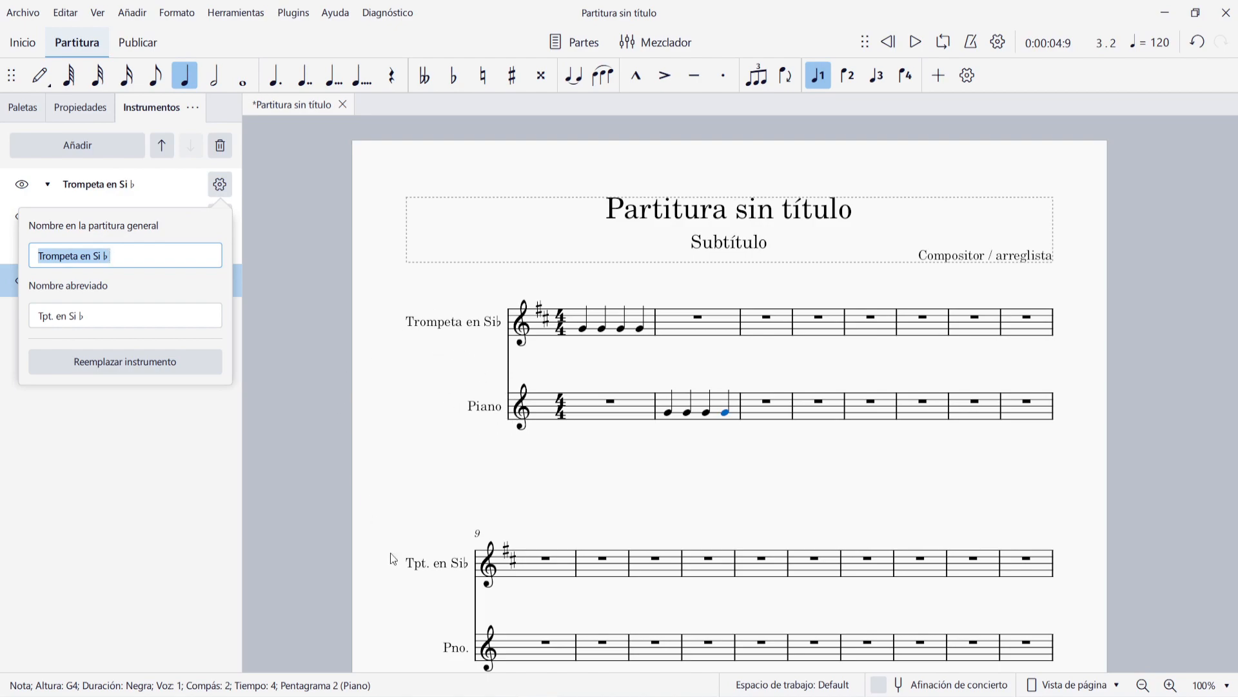
pyautogui.click(135, 256)
pyautogui.press('BackSpace')
pyautogui.press('BackSpace')
pyautogui.press('BackSpace')
pyautogui.press('BackSpace')
pyautogui.press('BackSpace')
pyautogui.press('BackSpace')
pyautogui.press('BackSpace')
pyautogui.press('BackSpace')
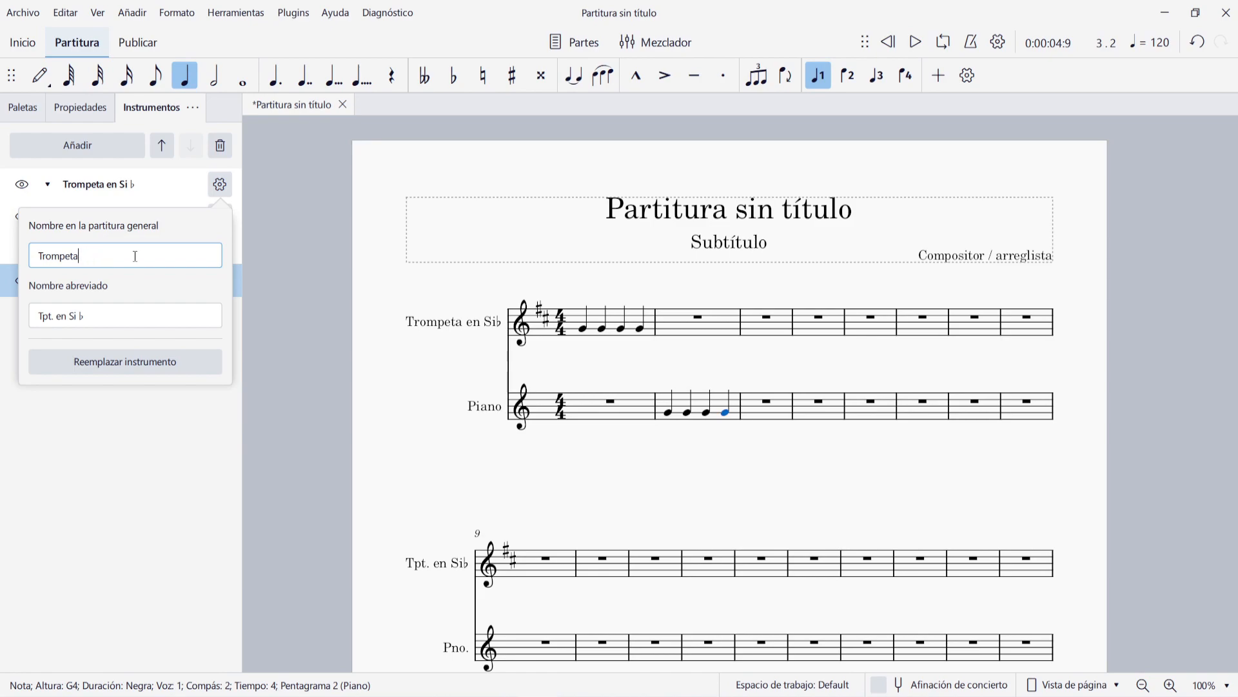
pyautogui.press('Return')
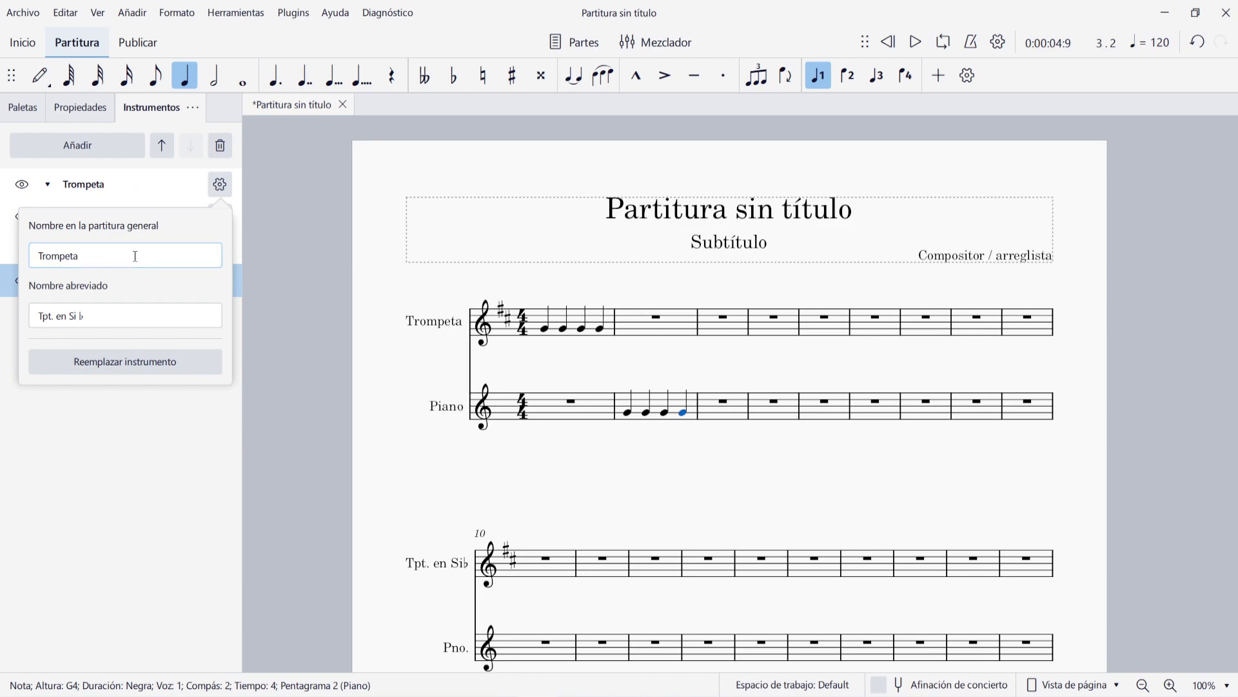
# - Shorten the trumpet's abbreviated name to "Tpt."
pyautogui.click(134, 312)
pyautogui.press('BackSpace')
pyautogui.press('BackSpace')
pyautogui.press('BackSpace')
pyautogui.press('BackSpace')
pyautogui.press('BackSpace')
pyautogui.press('BackSpace')
pyautogui.press('BackSpace')
pyautogui.press('BackSpace')
pyautogui.press('Return')
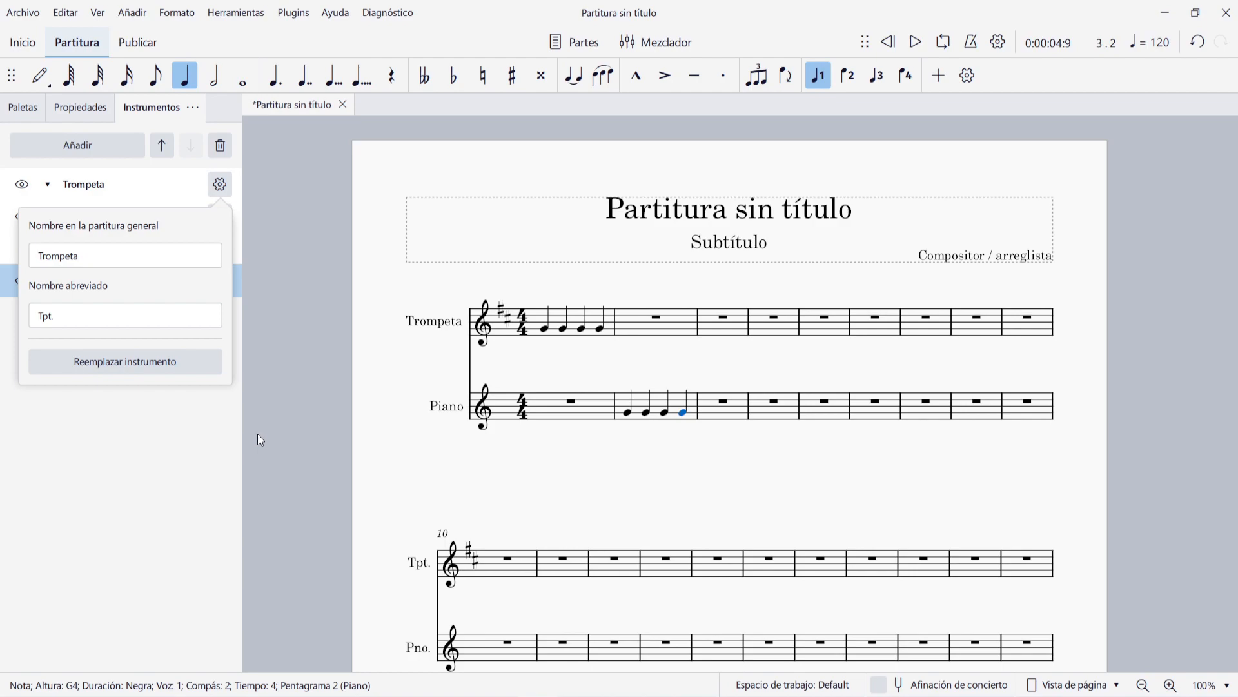
pyautogui.click(166, 415)
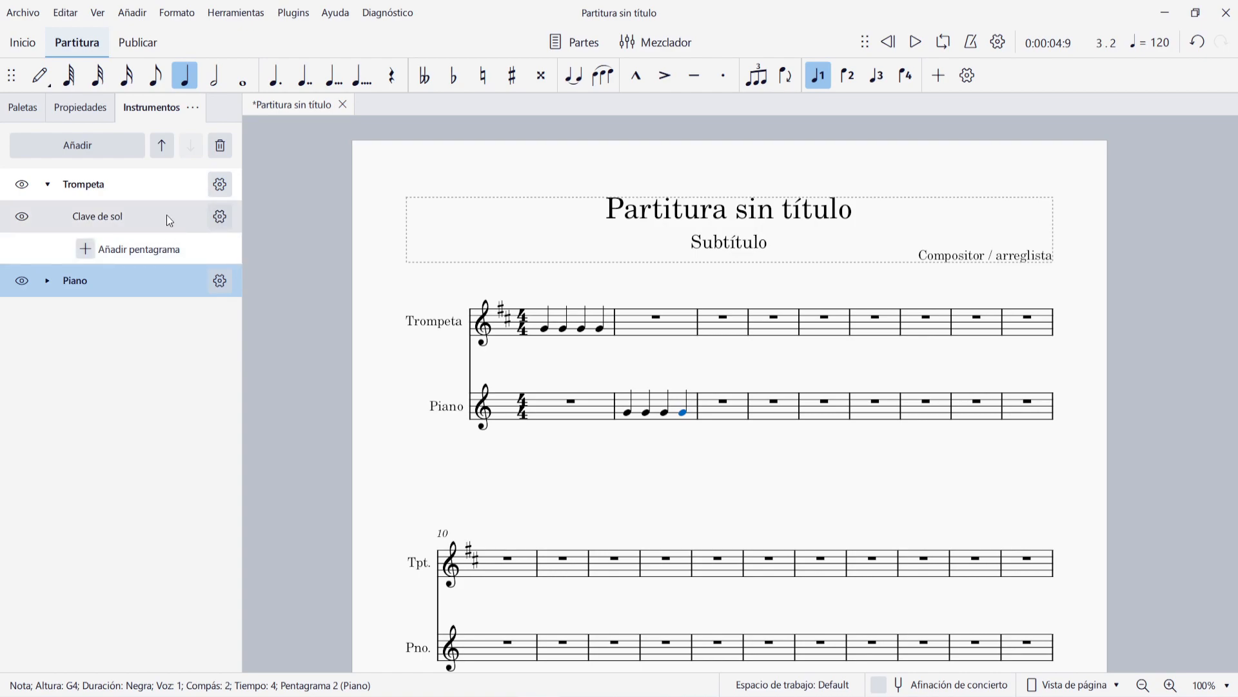
# - Remove the single-staff Piano and add a new Piano from the instrument list in its place
pyautogui.click(47, 281)
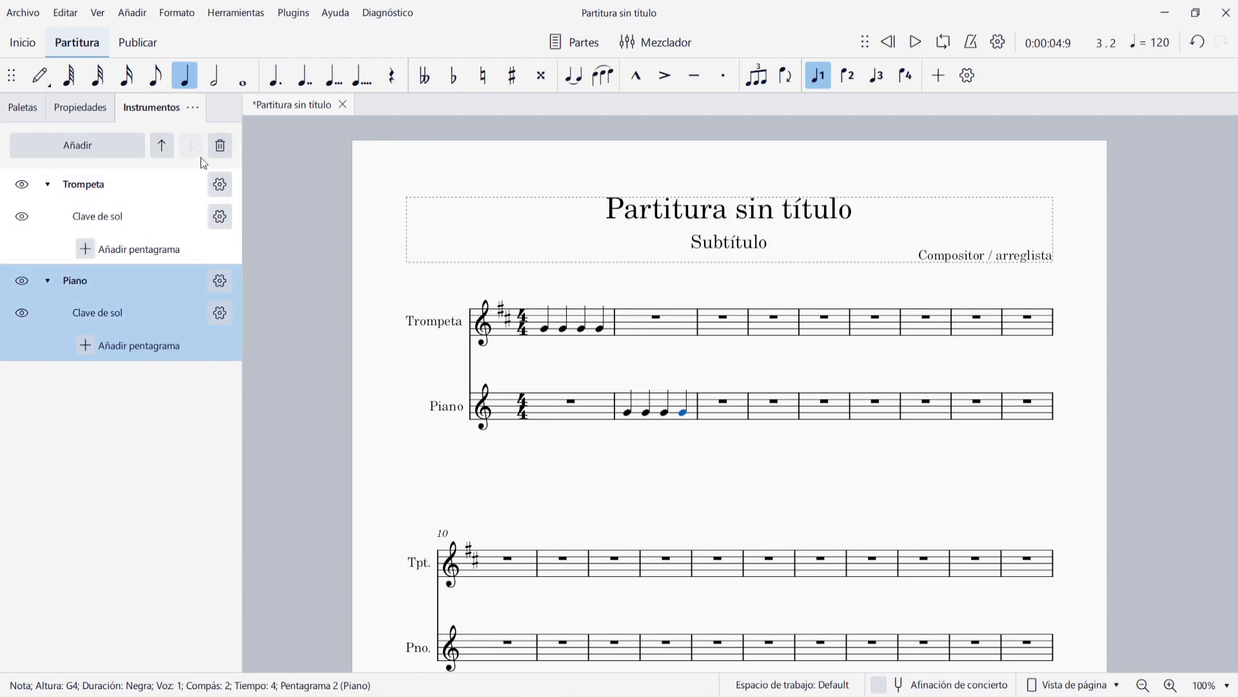
pyautogui.click(220, 146)
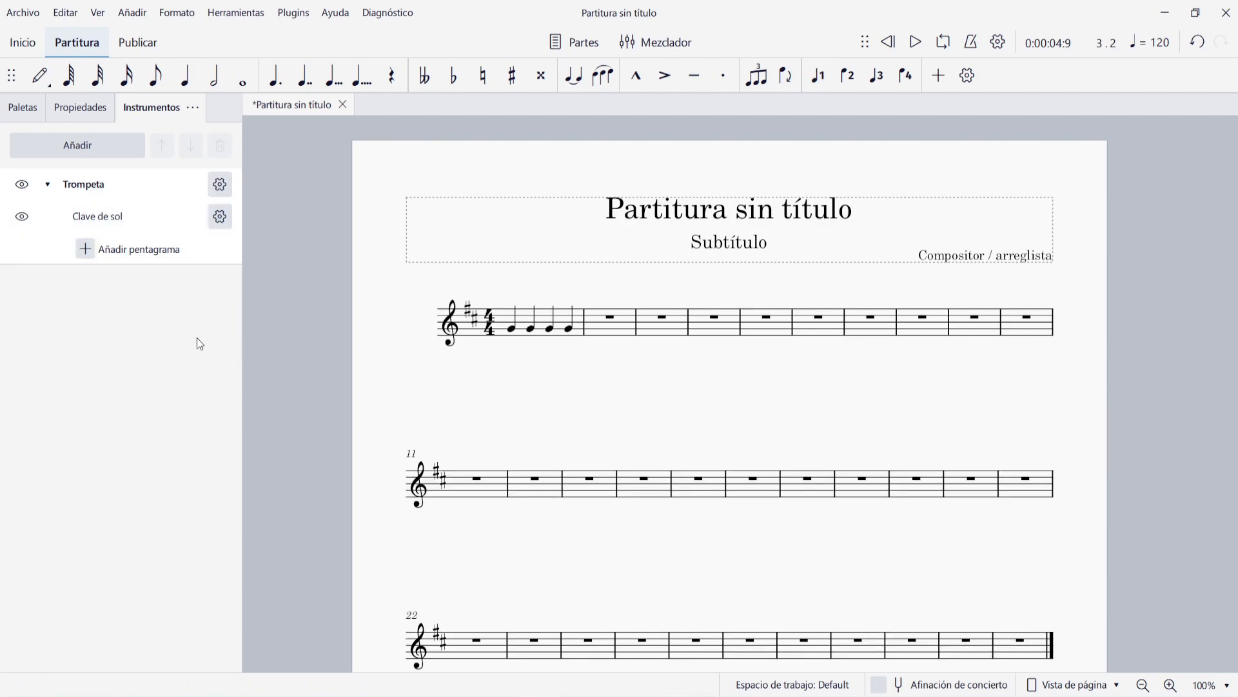
pyautogui.press('i')
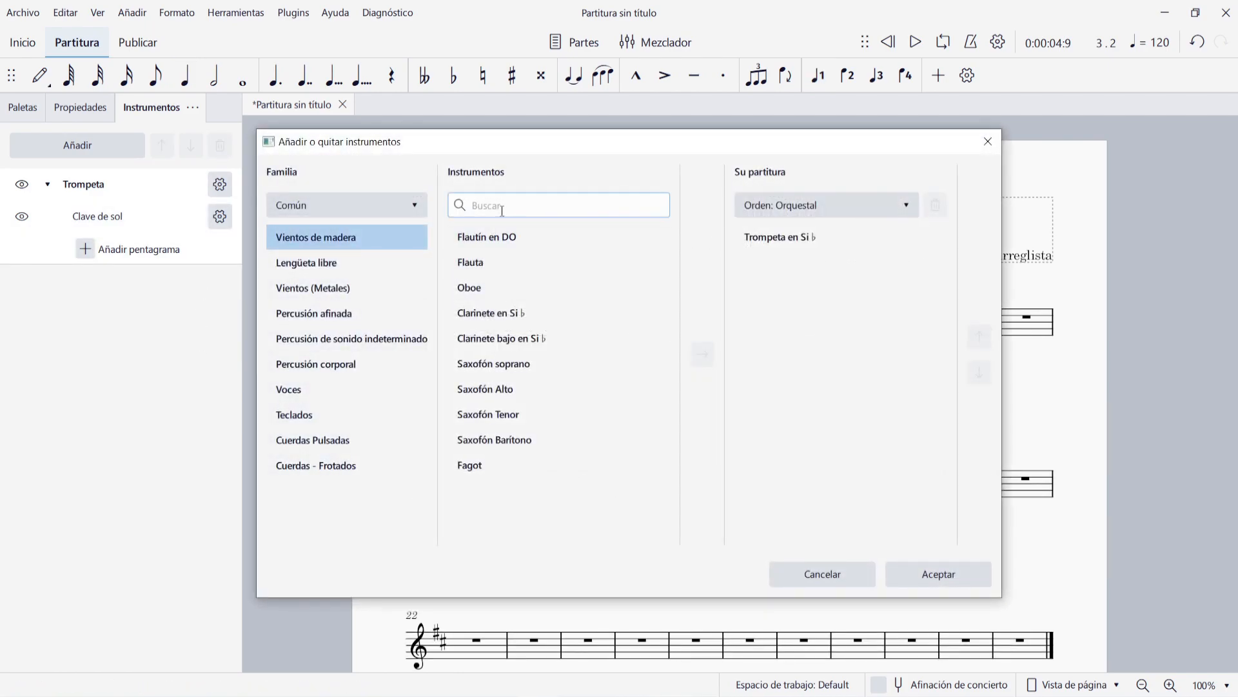
pyautogui.write('piano')
pyautogui.doubleClick(500, 313)
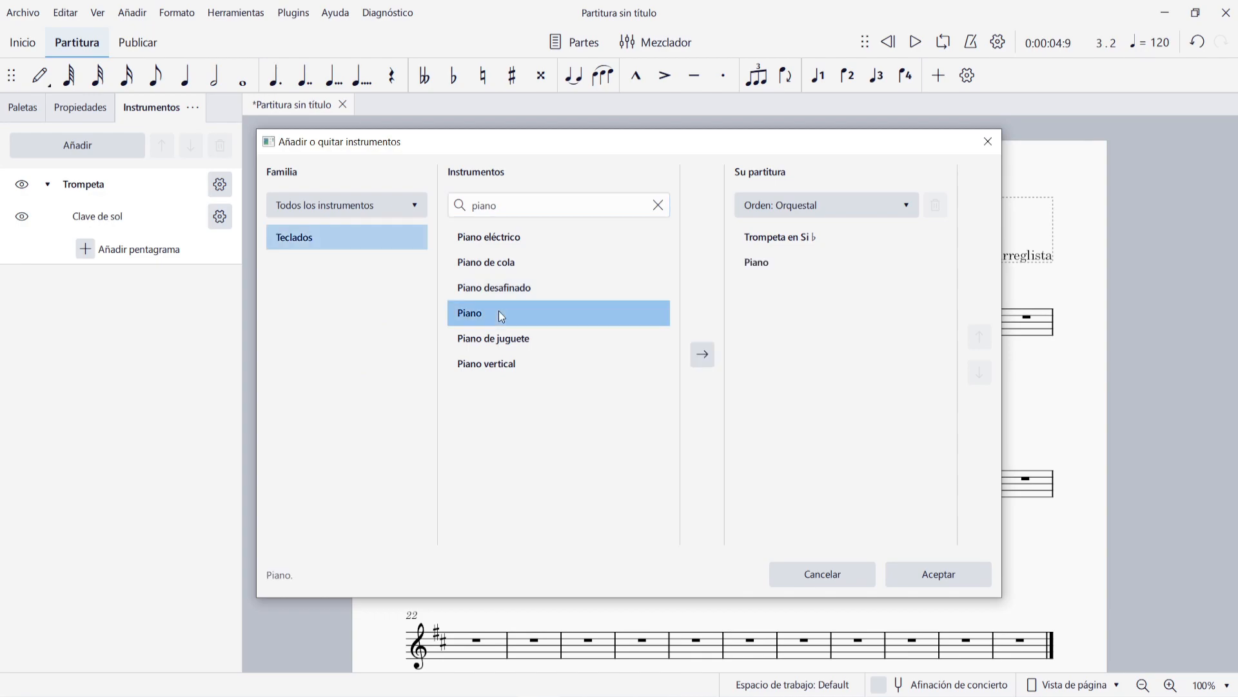
pyautogui.click(954, 575)
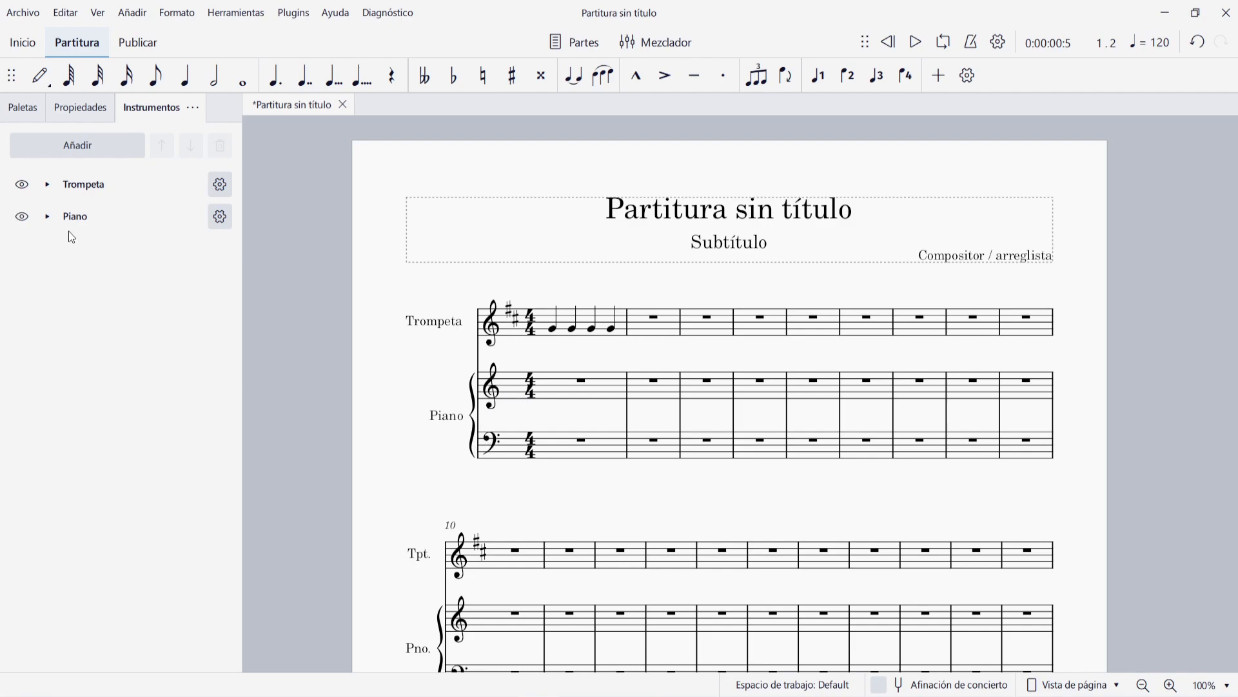
# - Hide and show again the Piano's Clave de sol staff, then do the same with its Clave de fa staff
pyautogui.click(47, 216)
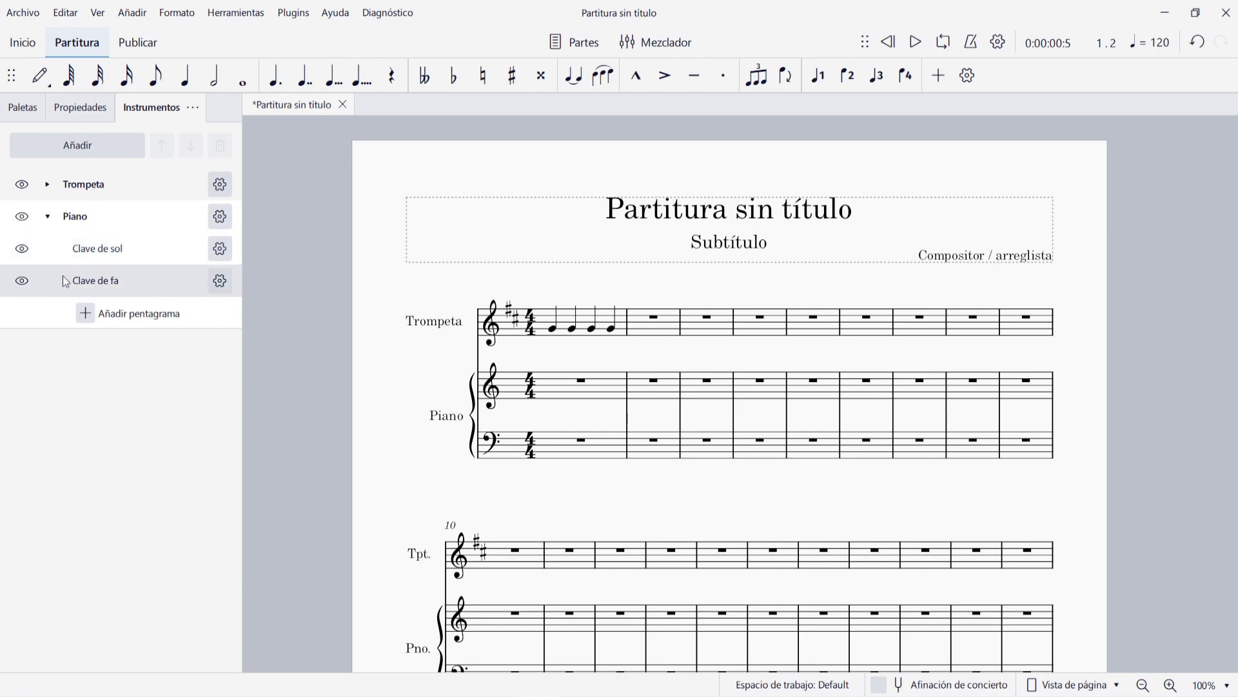
pyautogui.click(22, 248)
pyautogui.click(22, 248)
pyautogui.click(22, 280)
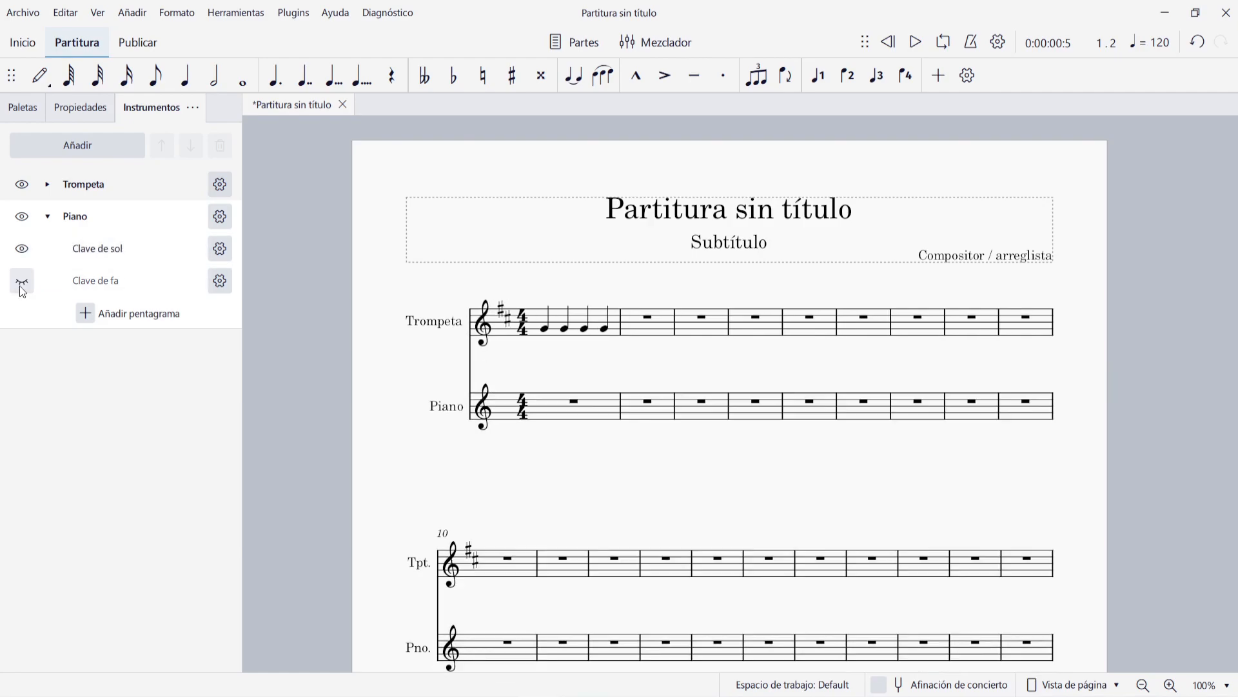
pyautogui.click(22, 280)
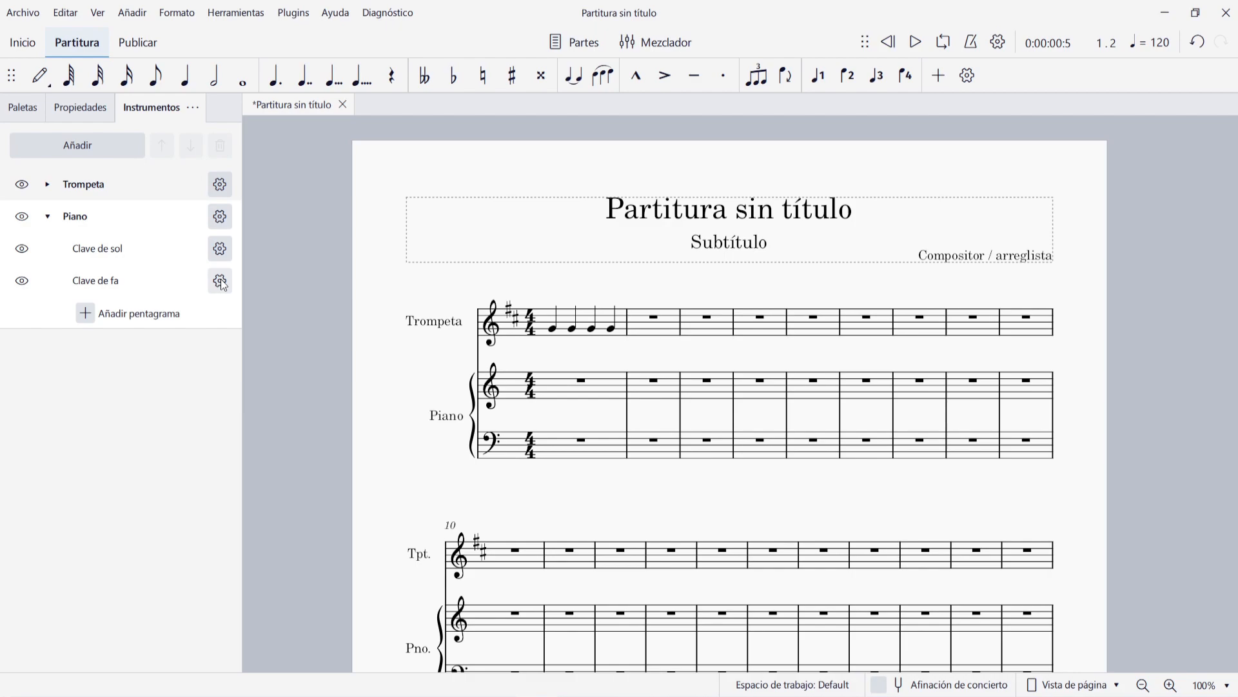
# - Replace the Trompeta with Guitarra clásica, searching the instrument list for "guitarra"
pyautogui.click(220, 185)
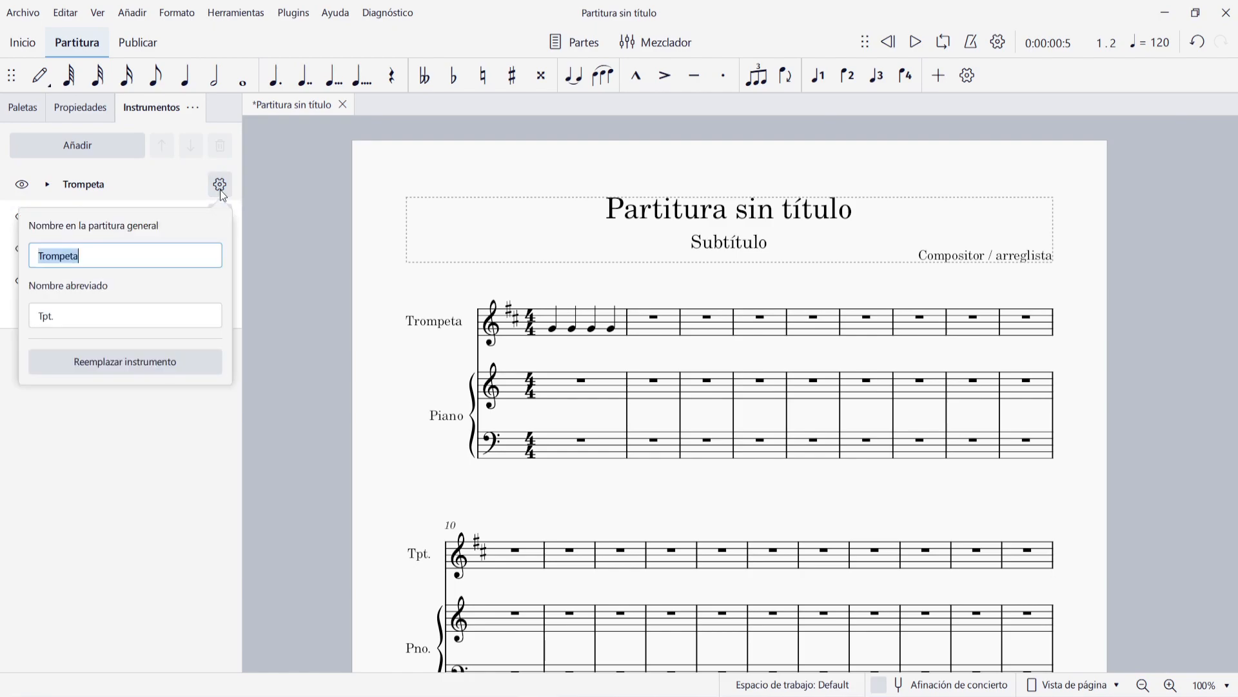
pyautogui.click(145, 369)
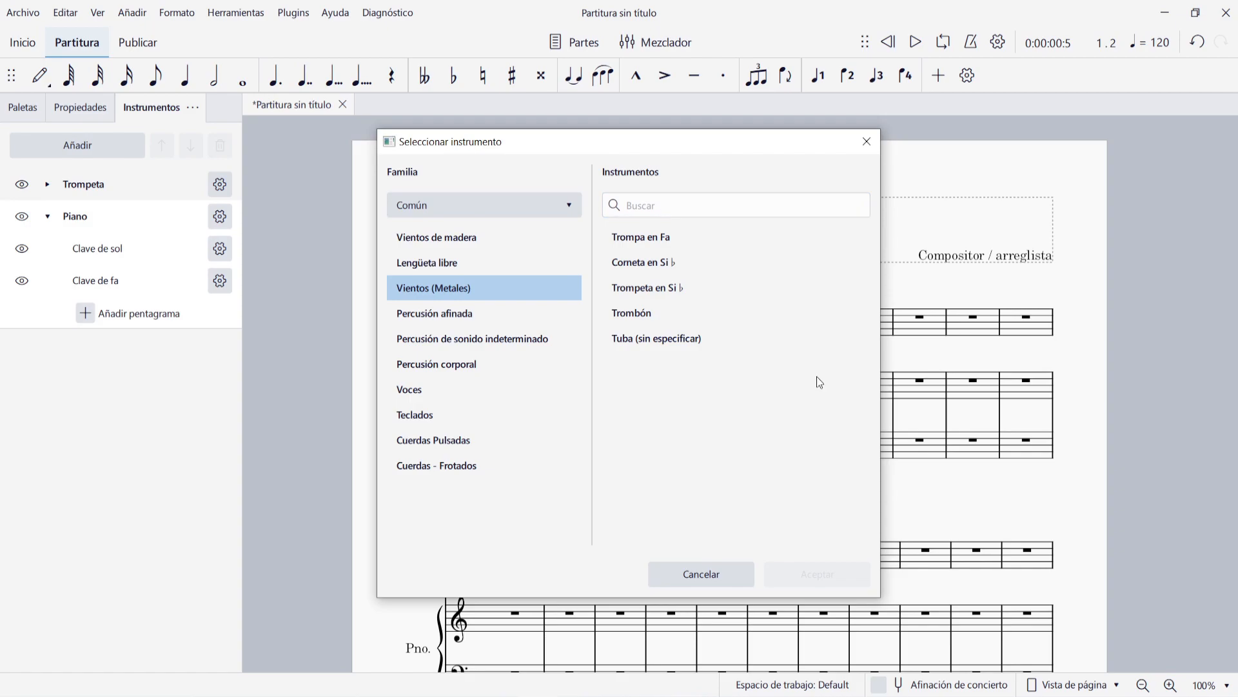
pyautogui.click(684, 206)
pyautogui.write('guitarra')
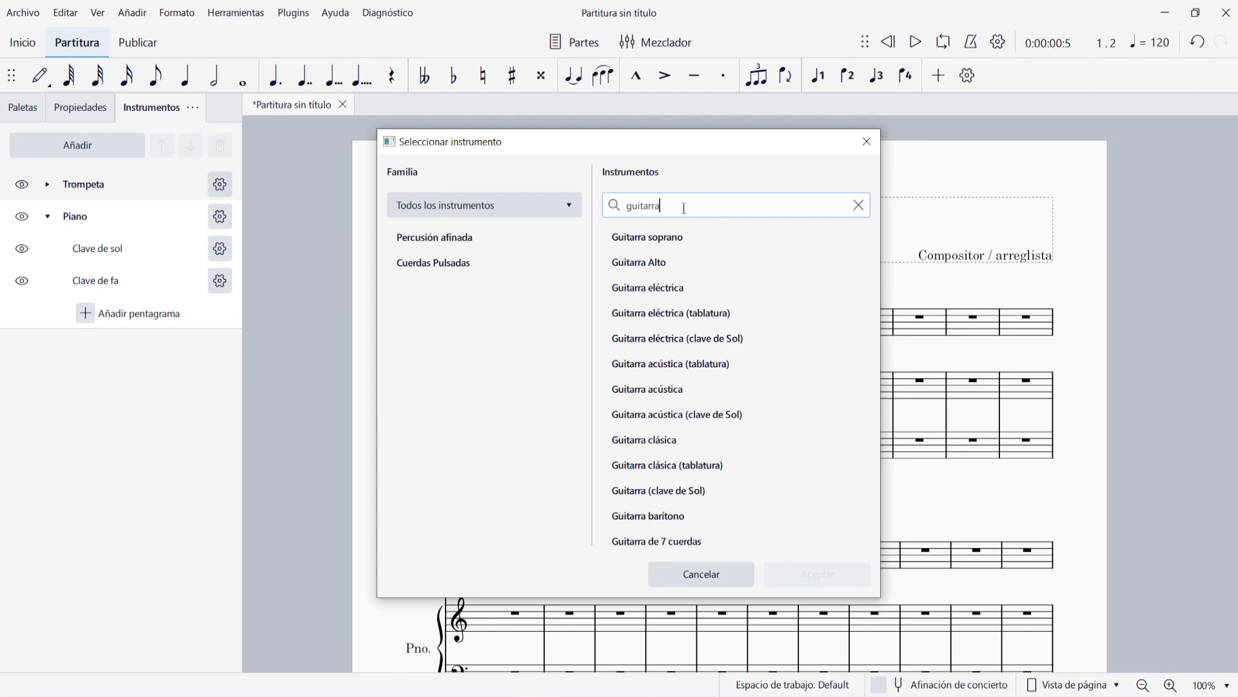
pyautogui.click(670, 440)
pyautogui.doubleClick(671, 441)
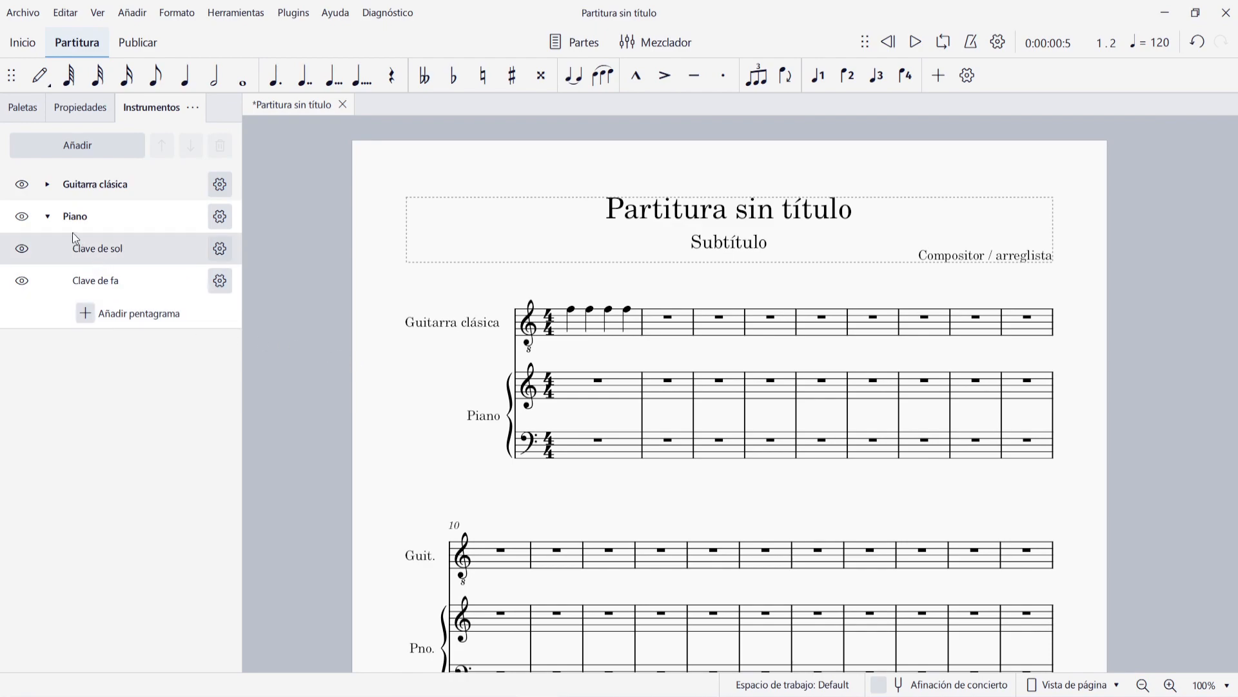
# - Add a second staff to the Guitarra clásica and set its staff type to Tab. simple de 6 cuerdas
pyautogui.click(47, 221)
pyautogui.click(47, 184)
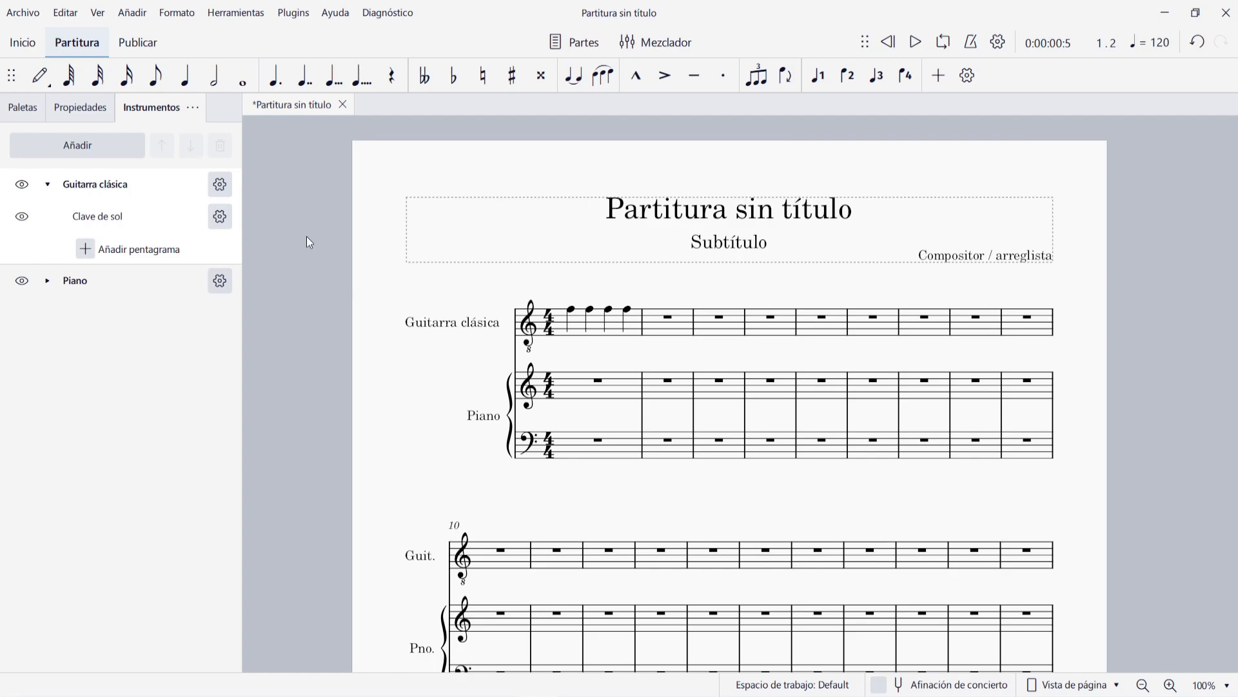
pyautogui.click(116, 251)
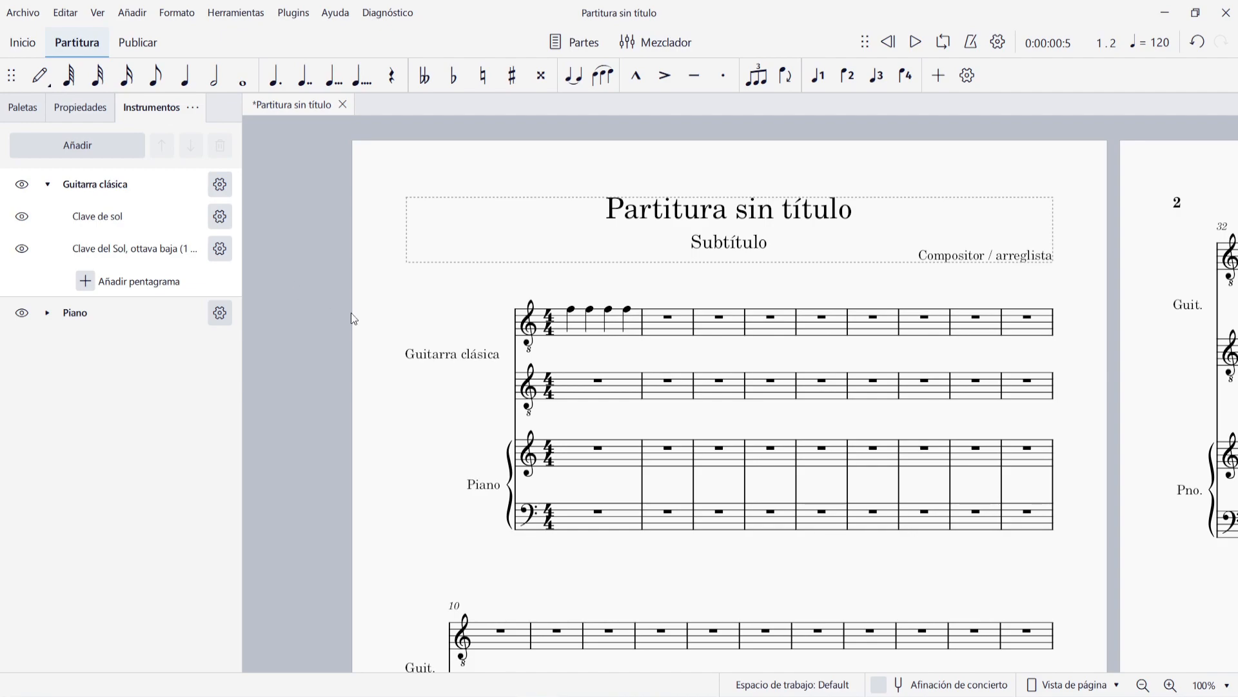
pyautogui.click(219, 250)
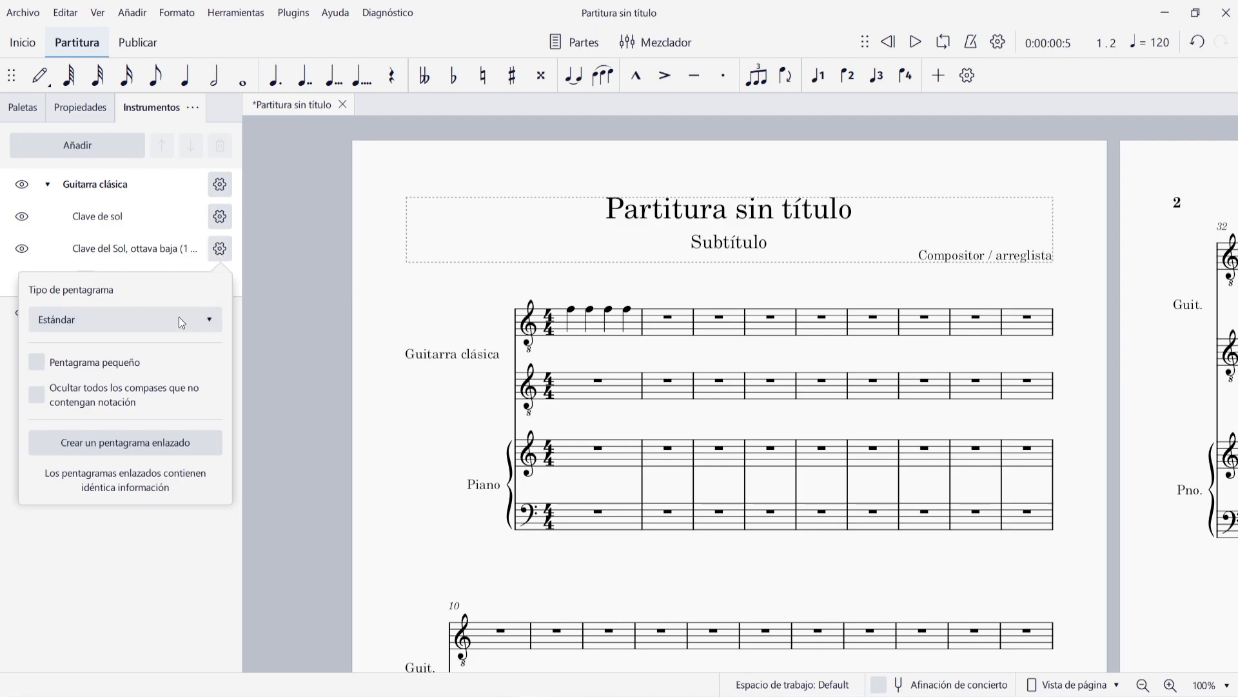
pyautogui.click(192, 318)
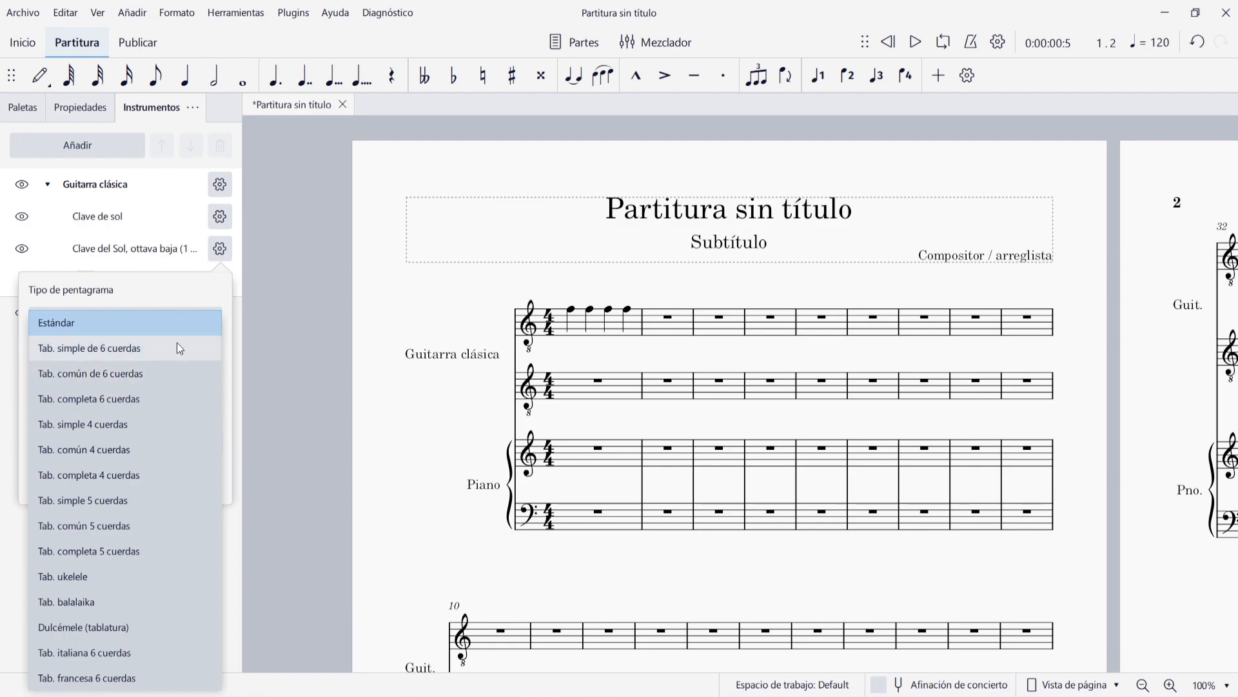
pyautogui.click(95, 347)
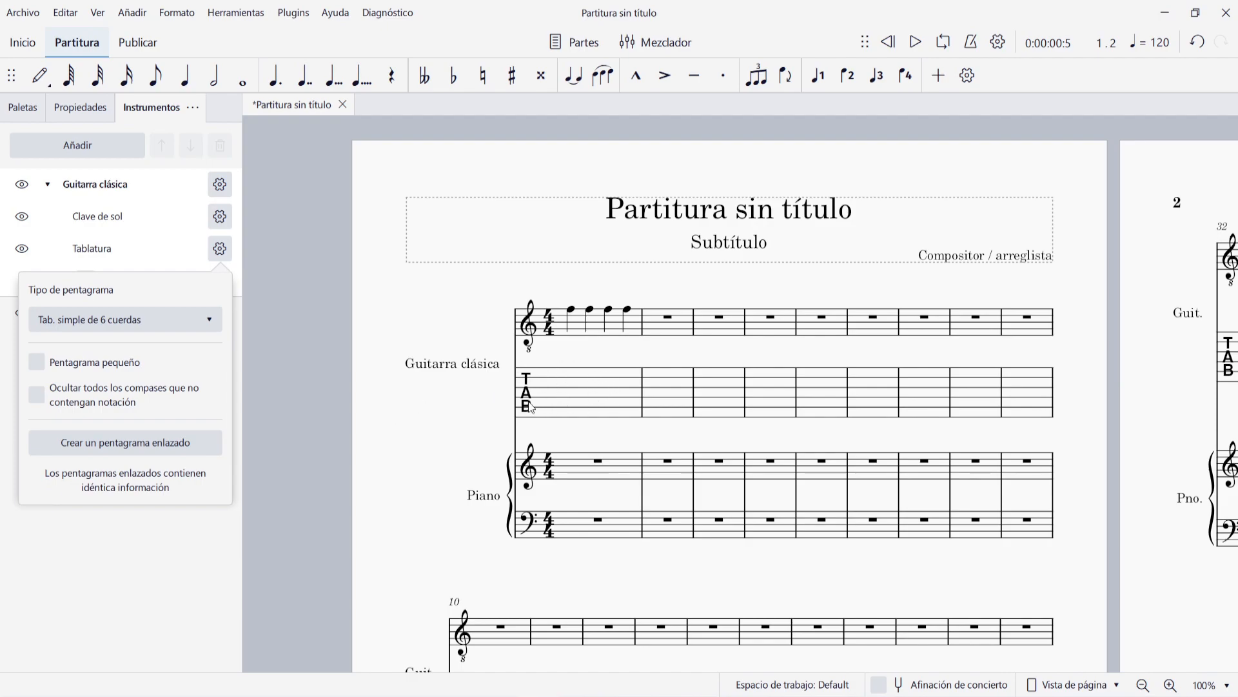
# - Enter four G quarter notes in measure 2 of the guitar's Clave de sol staff
pyautogui.click(677, 331)
pyautogui.click(676, 330)
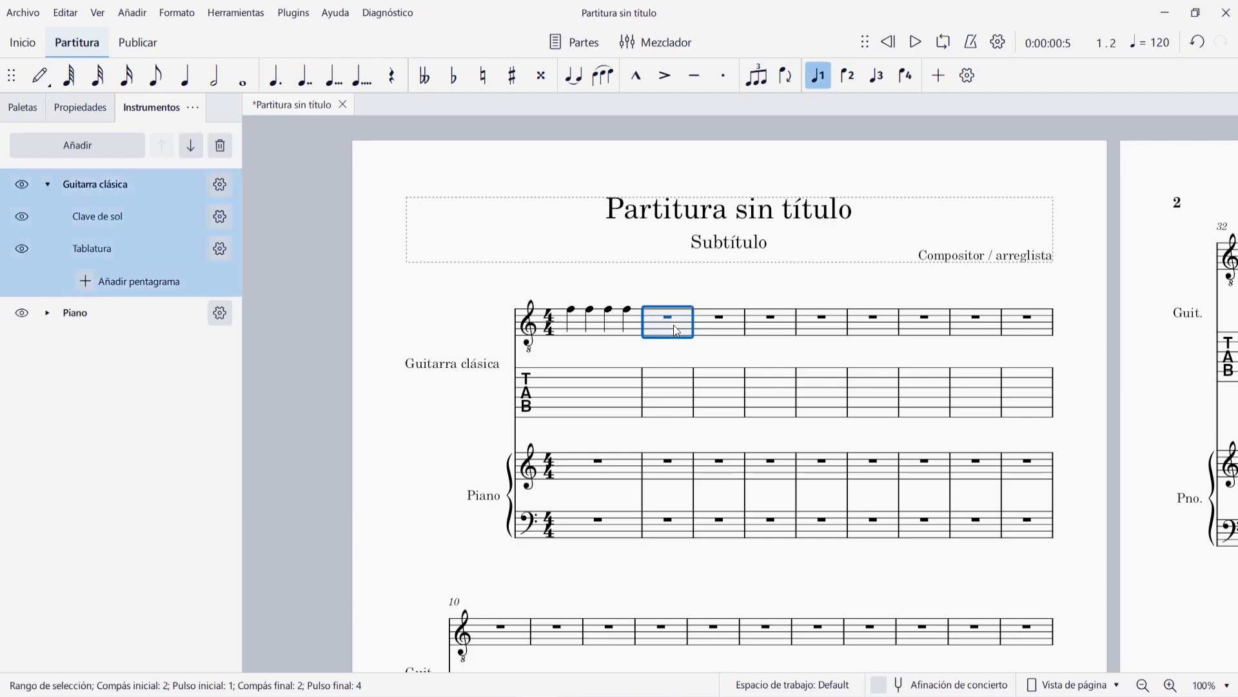
pyautogui.press('n')
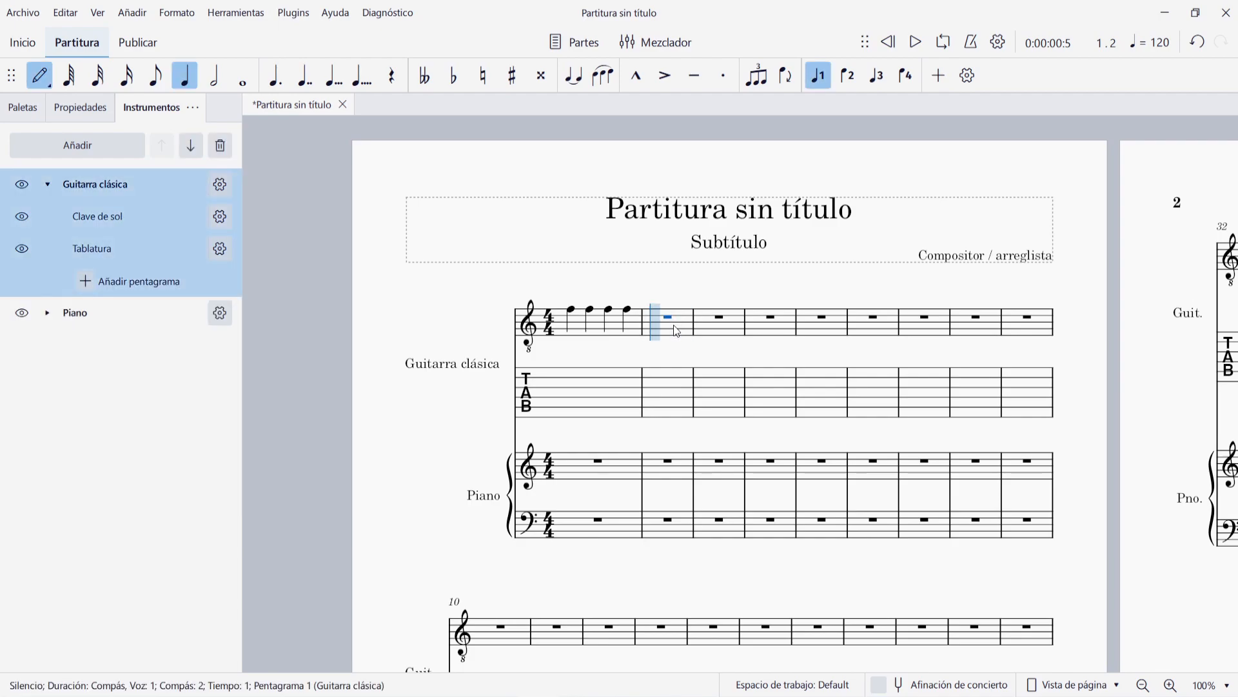
pyautogui.press('g')
pyautogui.press('g')
pyautogui.press('g')
pyautogui.press('g')
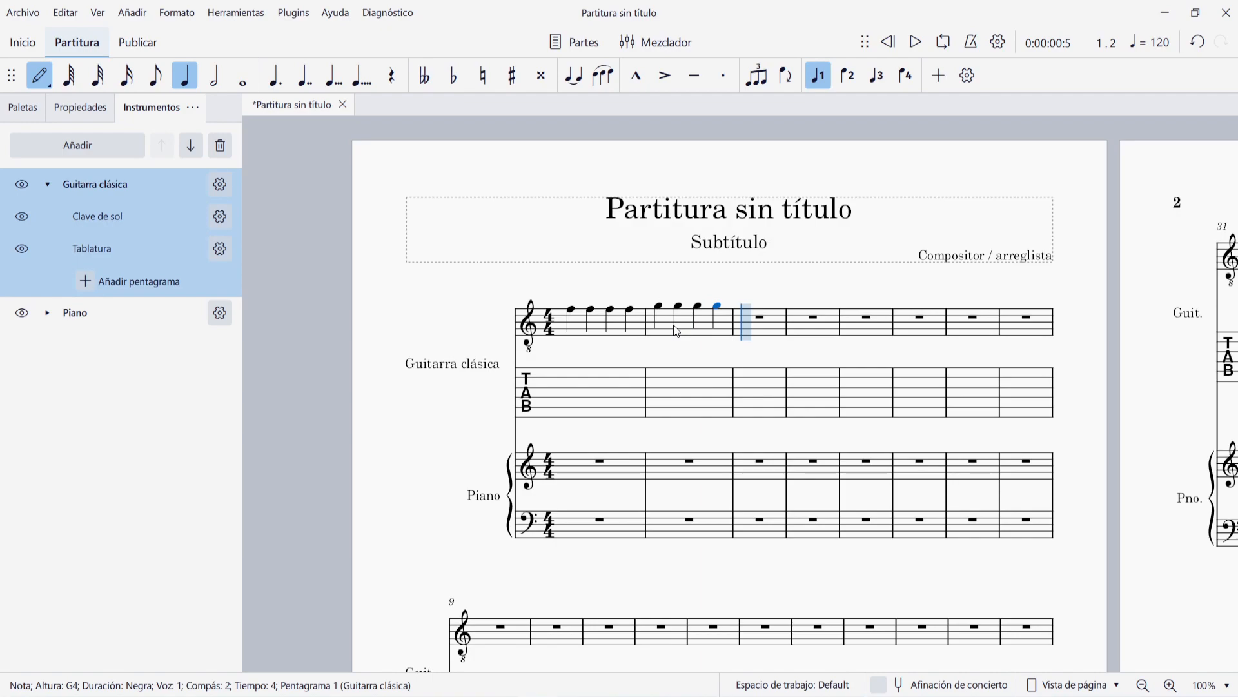
pyautogui.press('Escape')
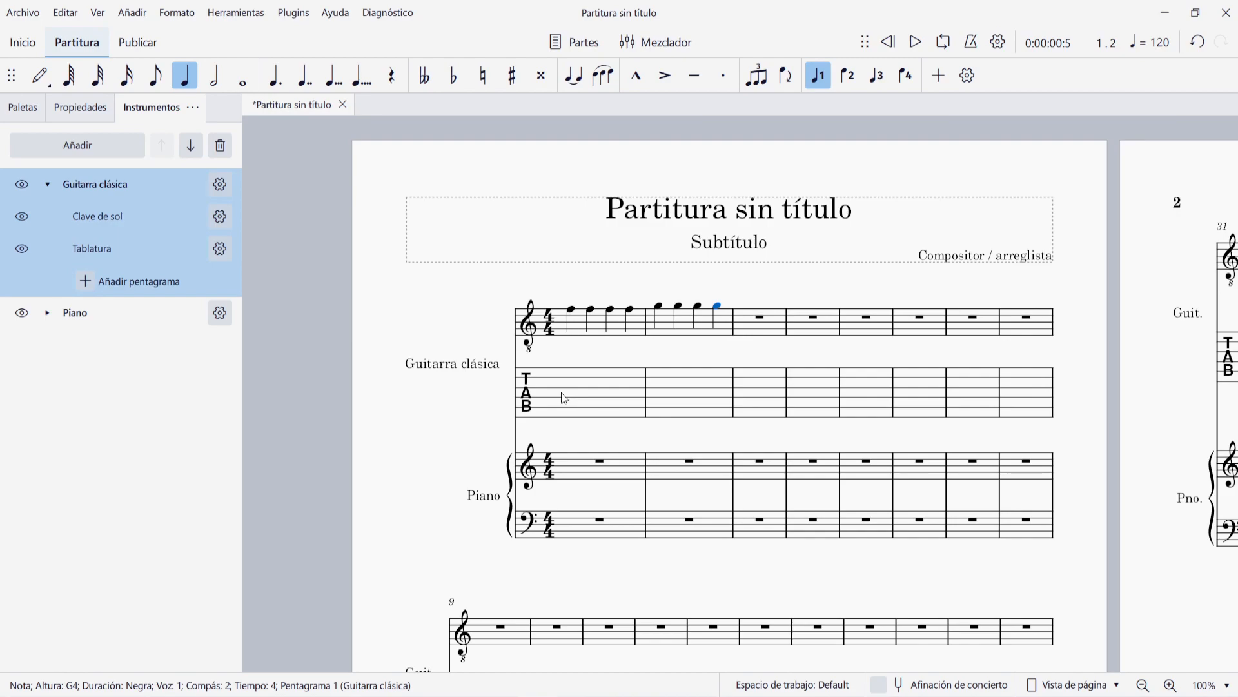
# - Delete the guitar's Tablatura staff and create a linked staff from its Clave de sol staff instead
pyautogui.click(129, 247)
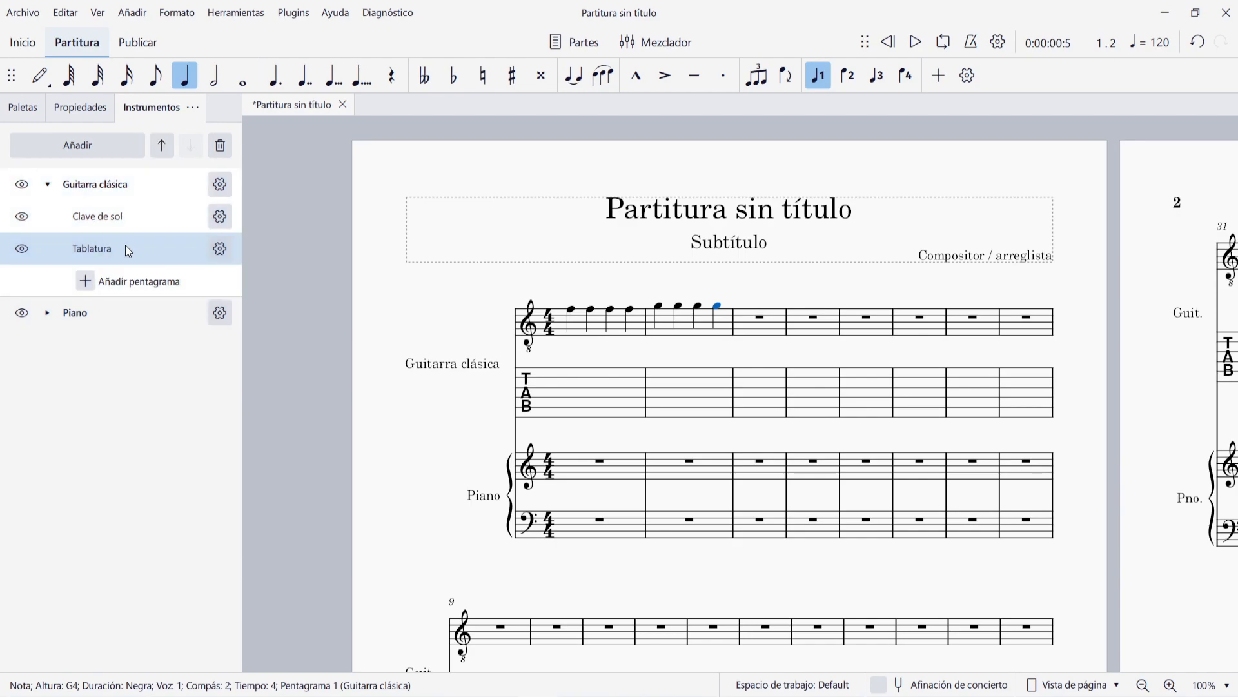
pyautogui.click(220, 148)
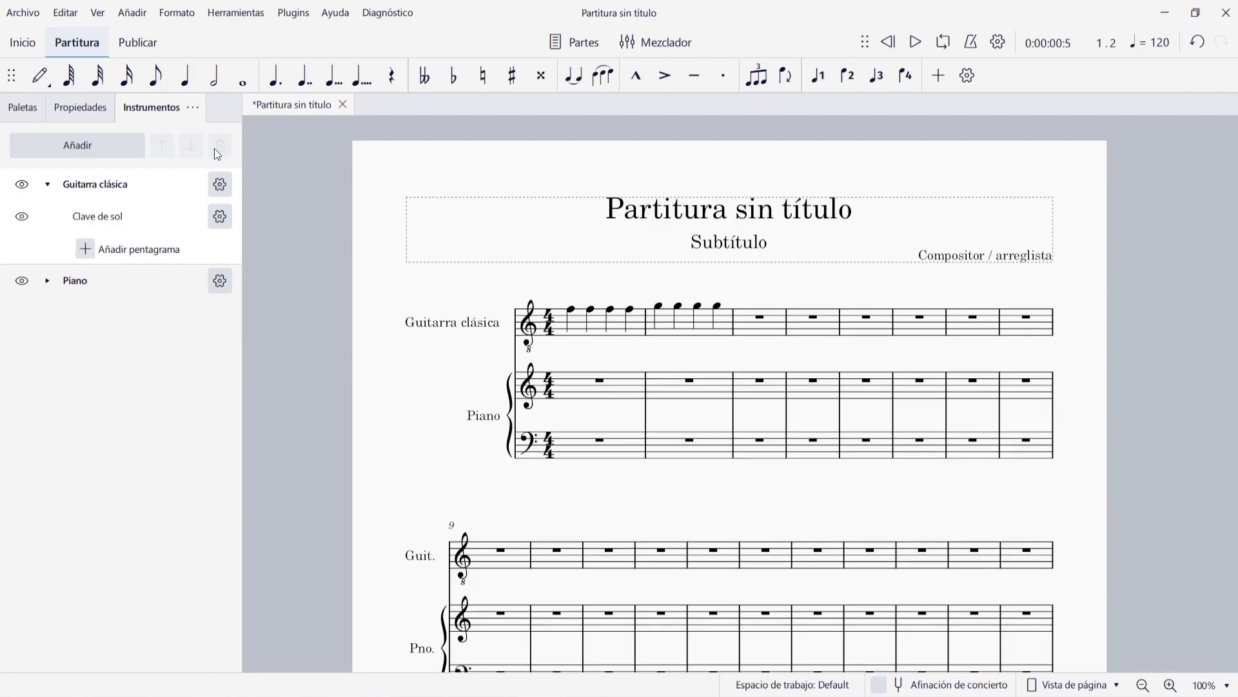
pyautogui.click(138, 217)
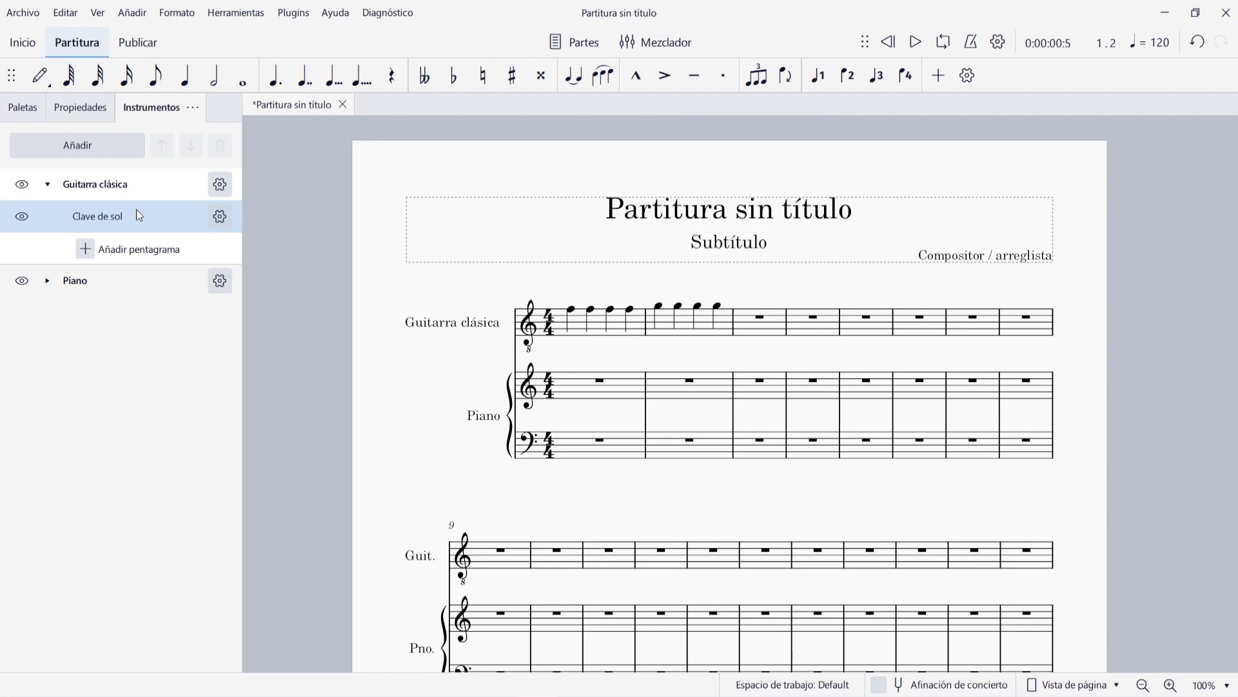
pyautogui.click(220, 216)
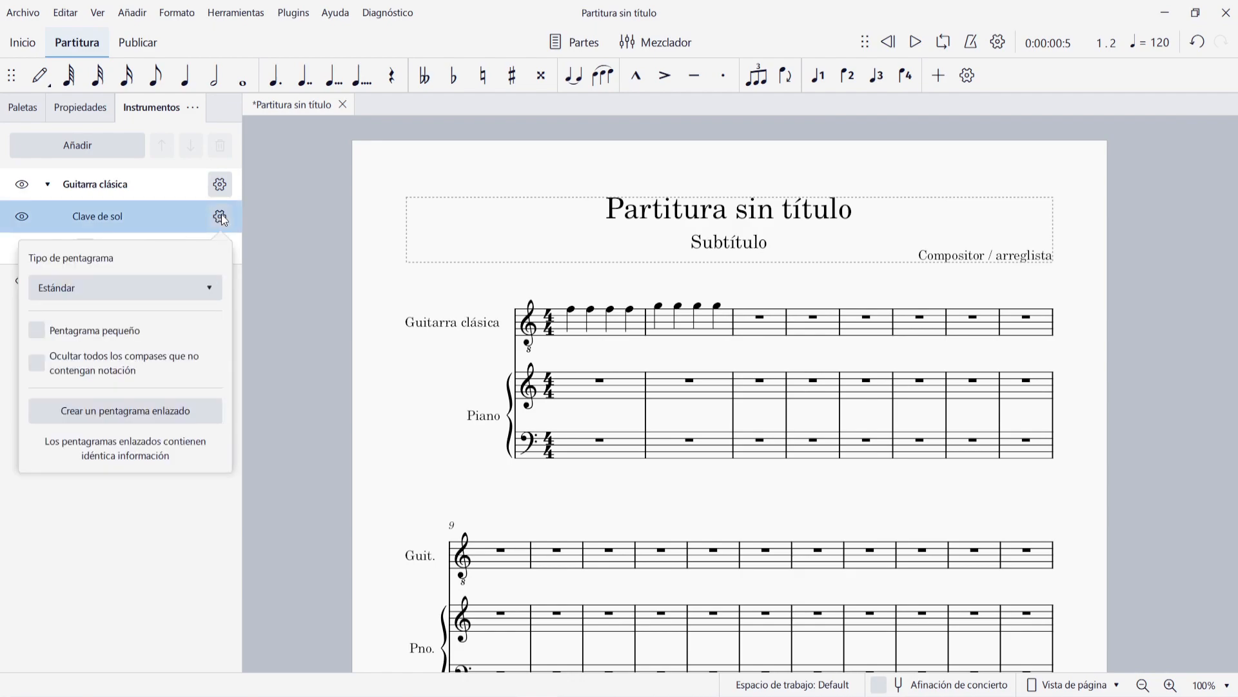
pyautogui.click(134, 413)
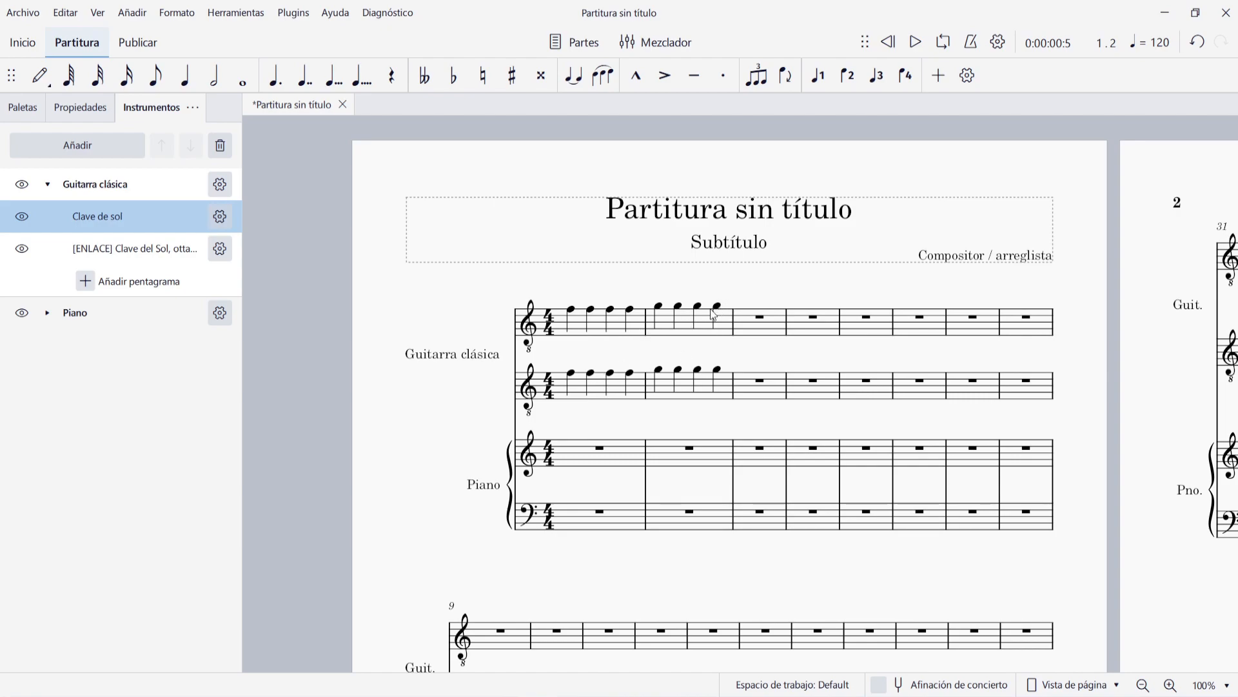
# - Raise the first note of measure 2 in the guitar's upper staff by two semitones to A4
pyautogui.click(659, 307)
pyautogui.press('Up')
pyautogui.press('Up')
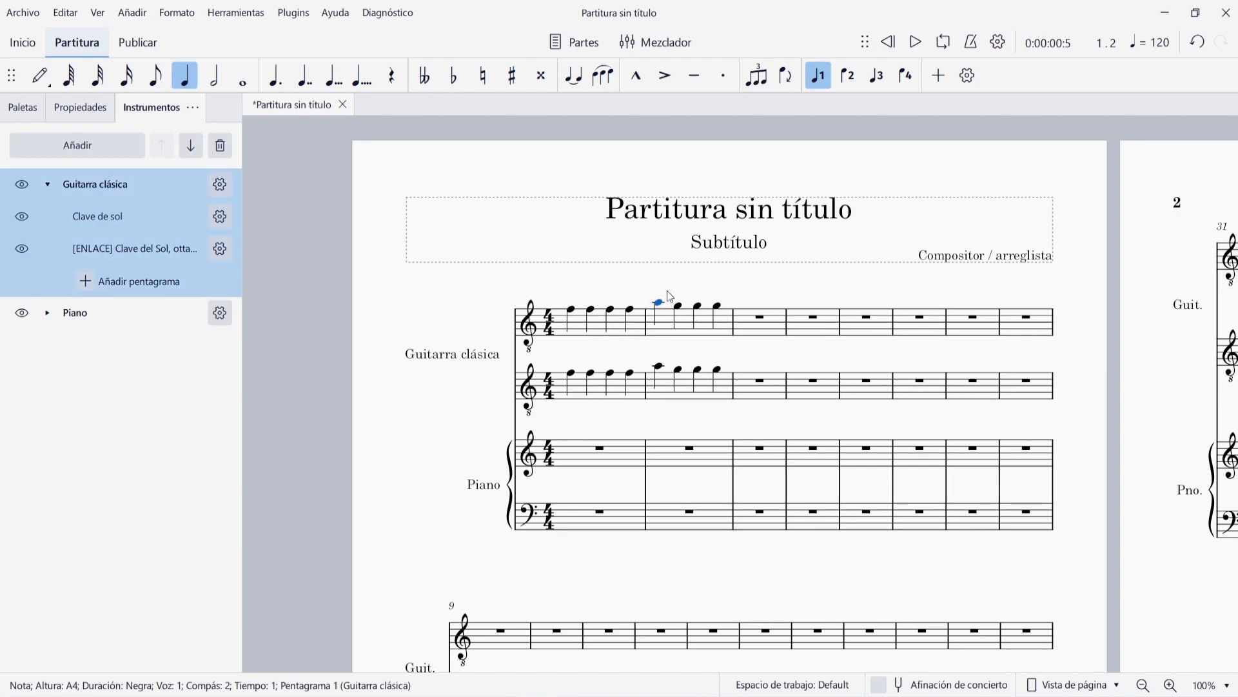
pyautogui.click(680, 277)
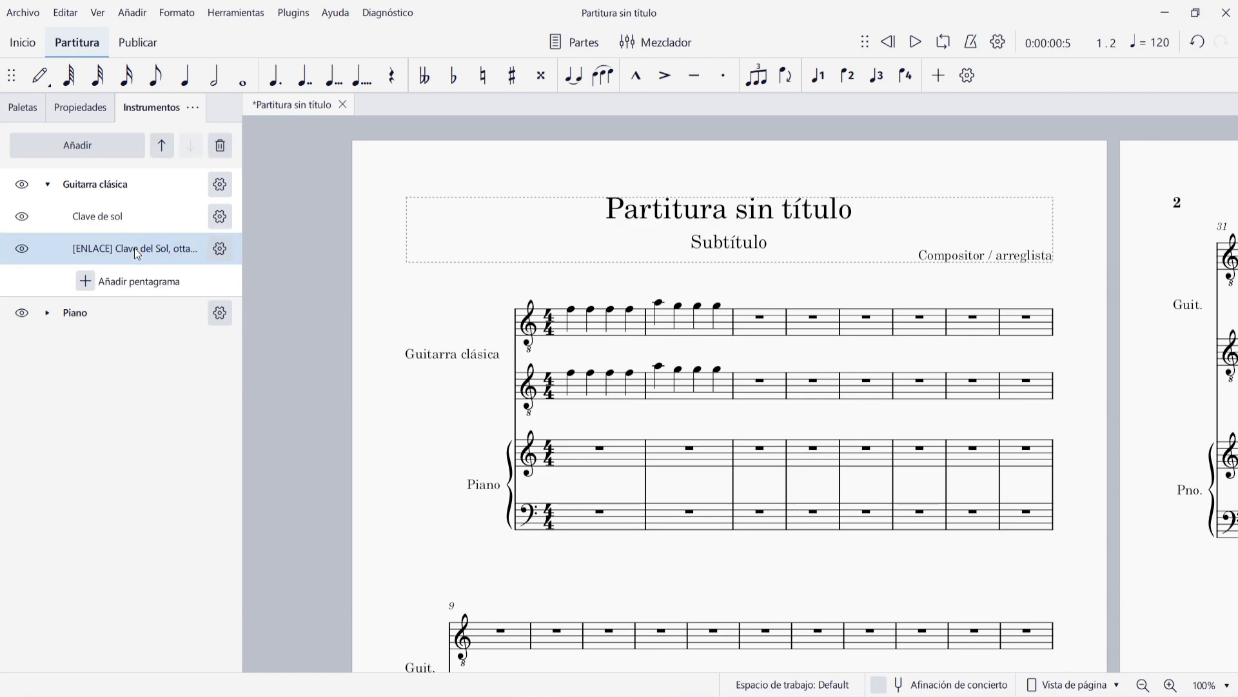
# - Set the guitar's linked staff to the staff type Tab. simple de 6 cuerdas
pyautogui.click(220, 249)
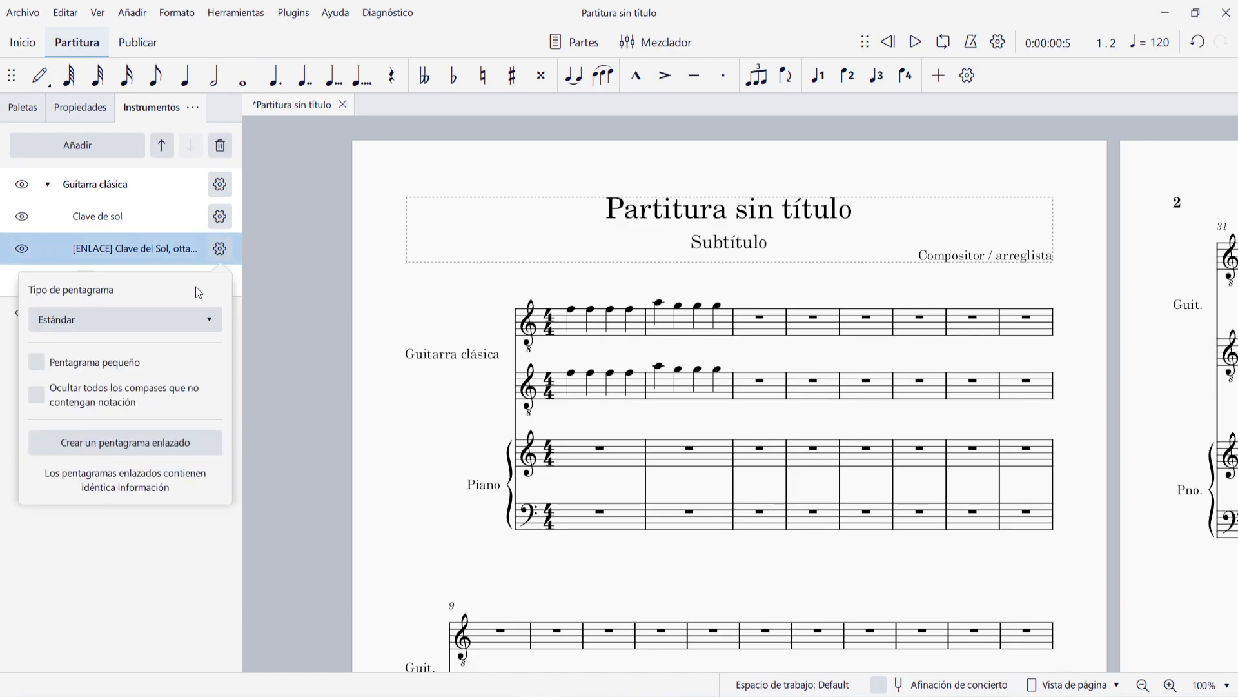
pyautogui.click(174, 324)
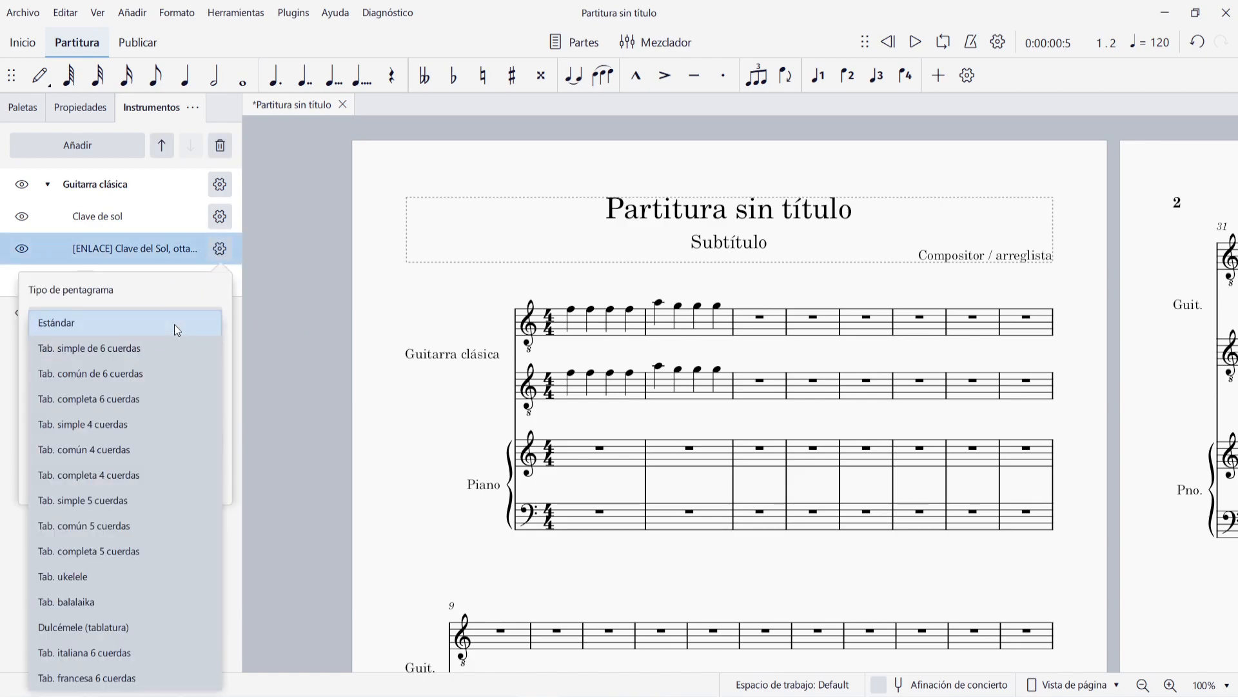
pyautogui.click(109, 350)
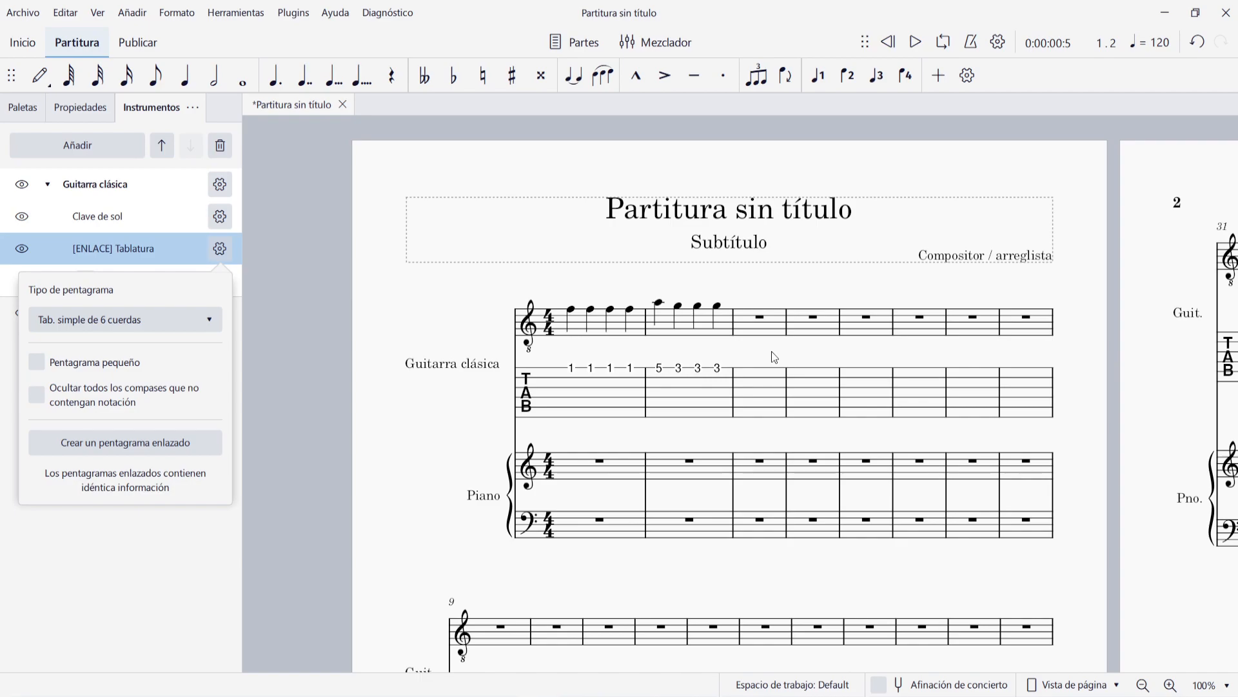
# - Enter the quarter notes C, D, E and F in measure 3 of the guitar's standard-notation staff
pyautogui.click(761, 330)
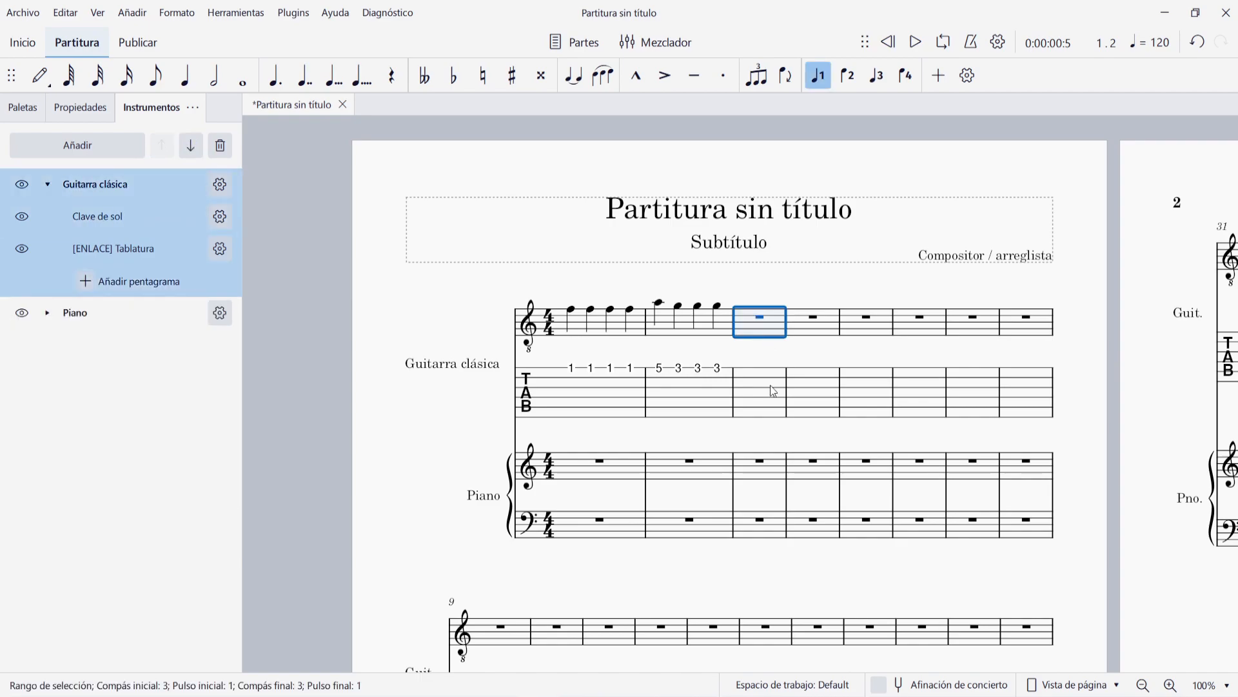
pyautogui.press('n')
pyautogui.press('c')
pyautogui.press('d')
pyautogui.press('e')
pyautogui.press('f')
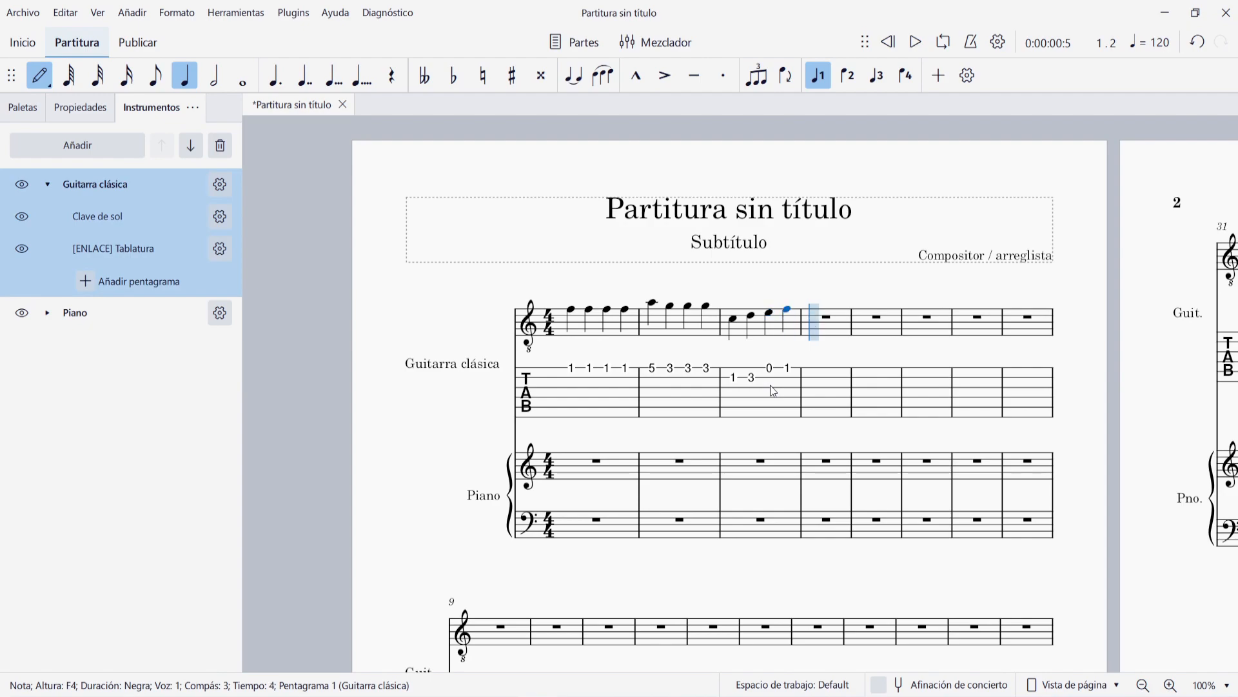
pyautogui.press('Escape')
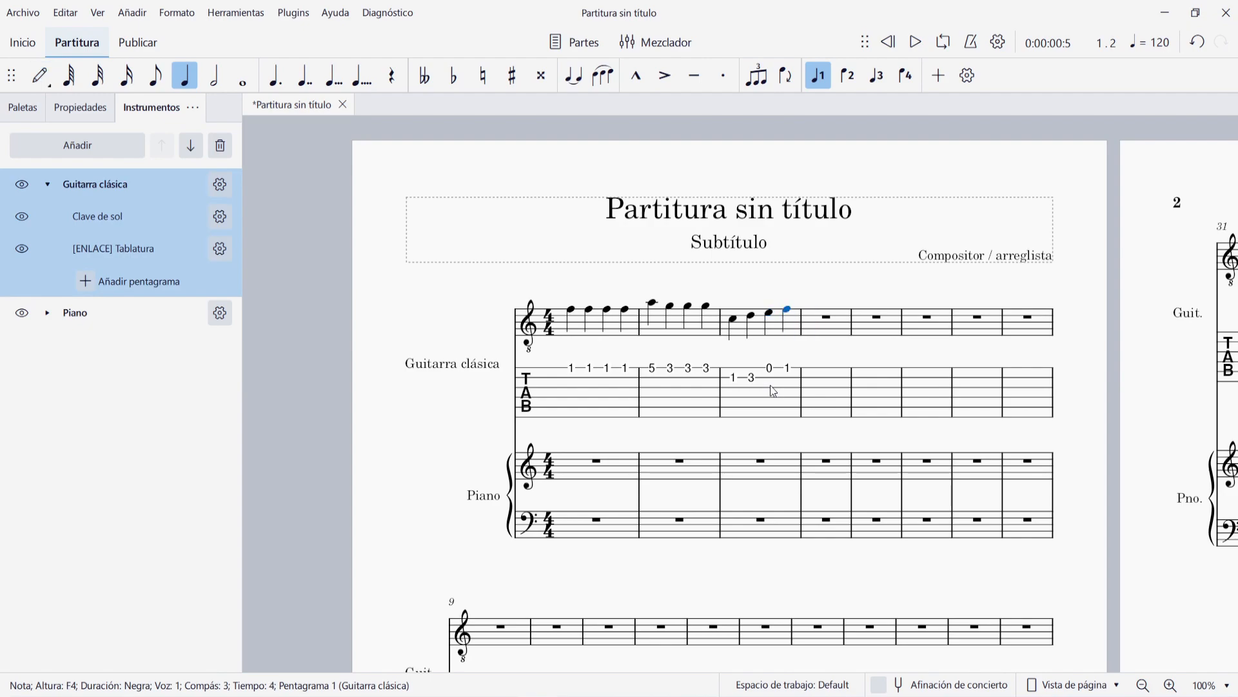
# - Turn on the small staff option (Pentagrama pequeño) for the guitar's standard-notation staff, and turn it off again
pyautogui.click(220, 250)
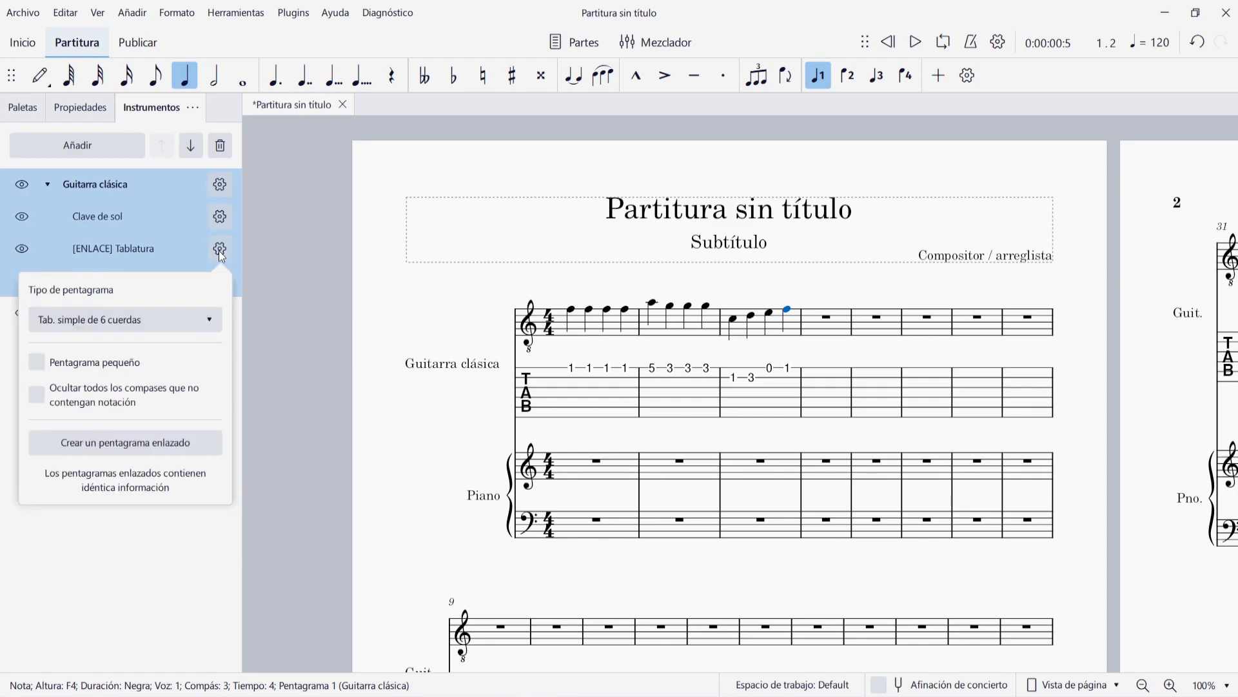
pyautogui.click(218, 250)
pyautogui.click(219, 219)
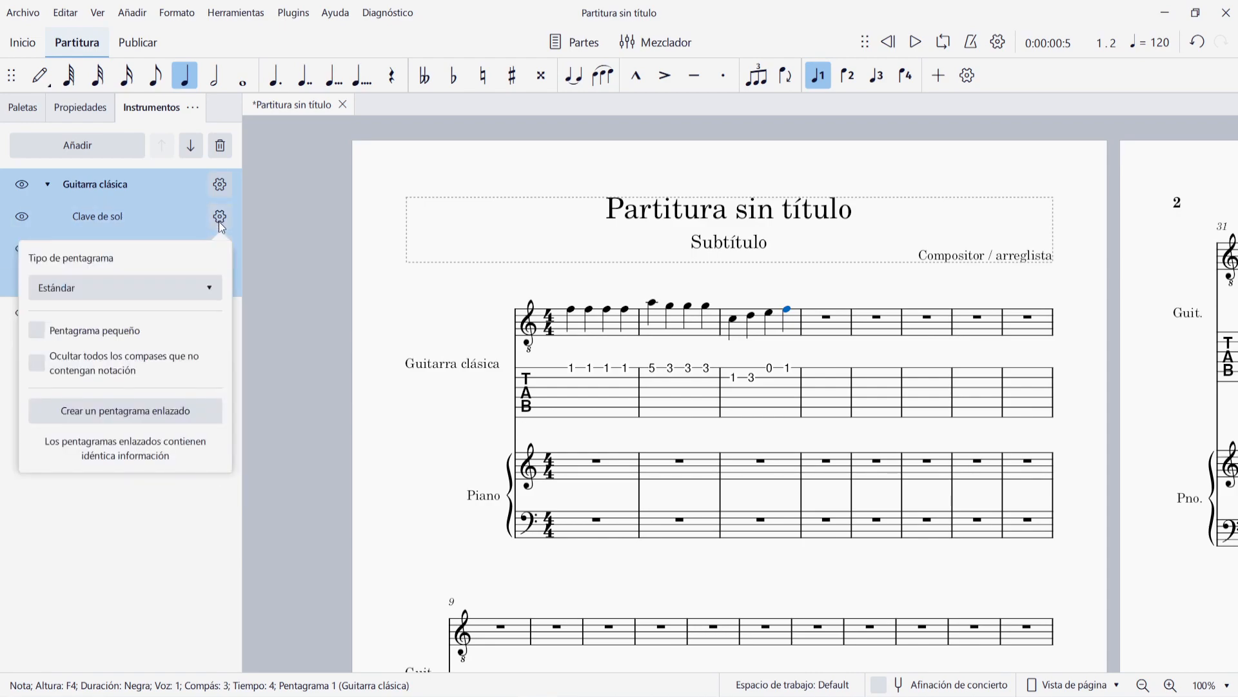
pyautogui.click(75, 331)
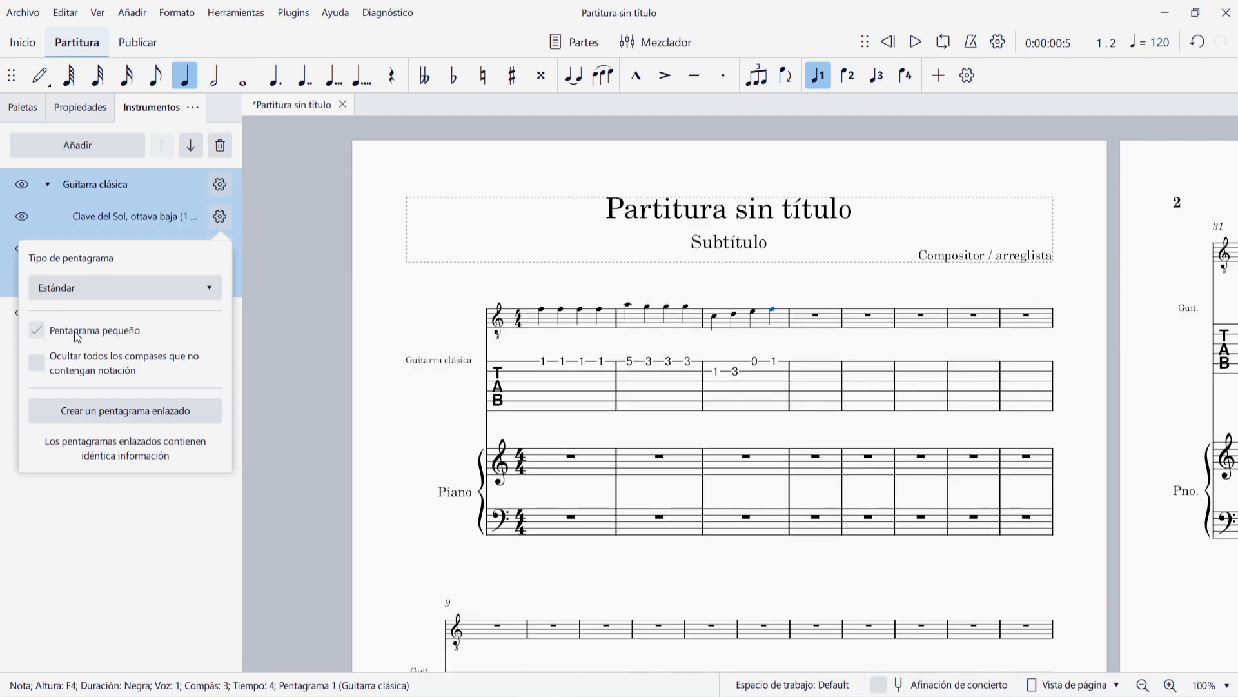
pyautogui.click(75, 331)
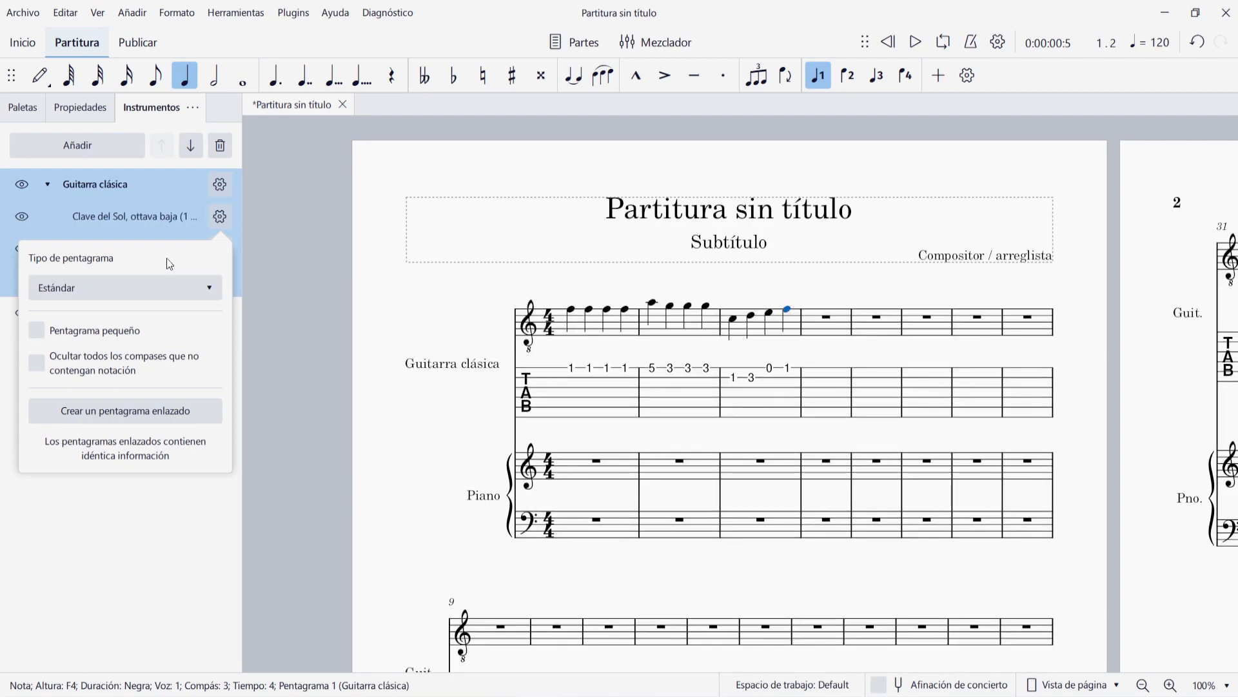
pyautogui.click(248, 237)
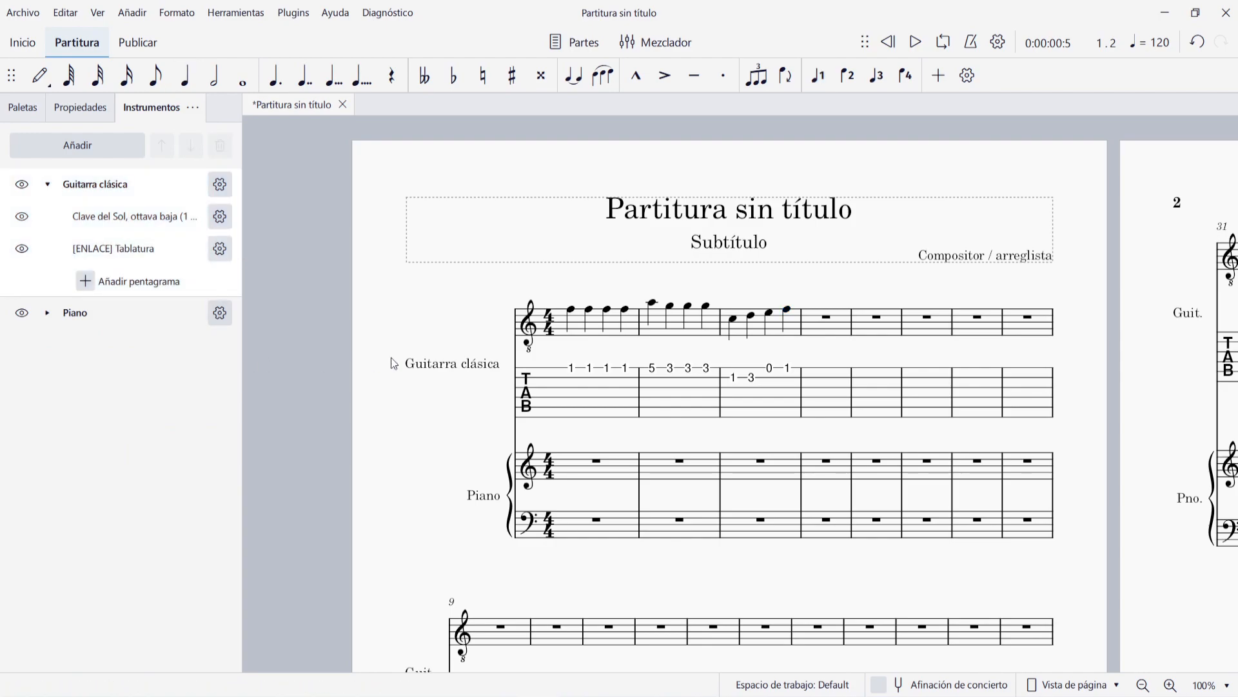
# - Make both Piano staves, Clave de sol and Clave de fa, small with the Pentagrama pequeño option
pyautogui.click(47, 315)
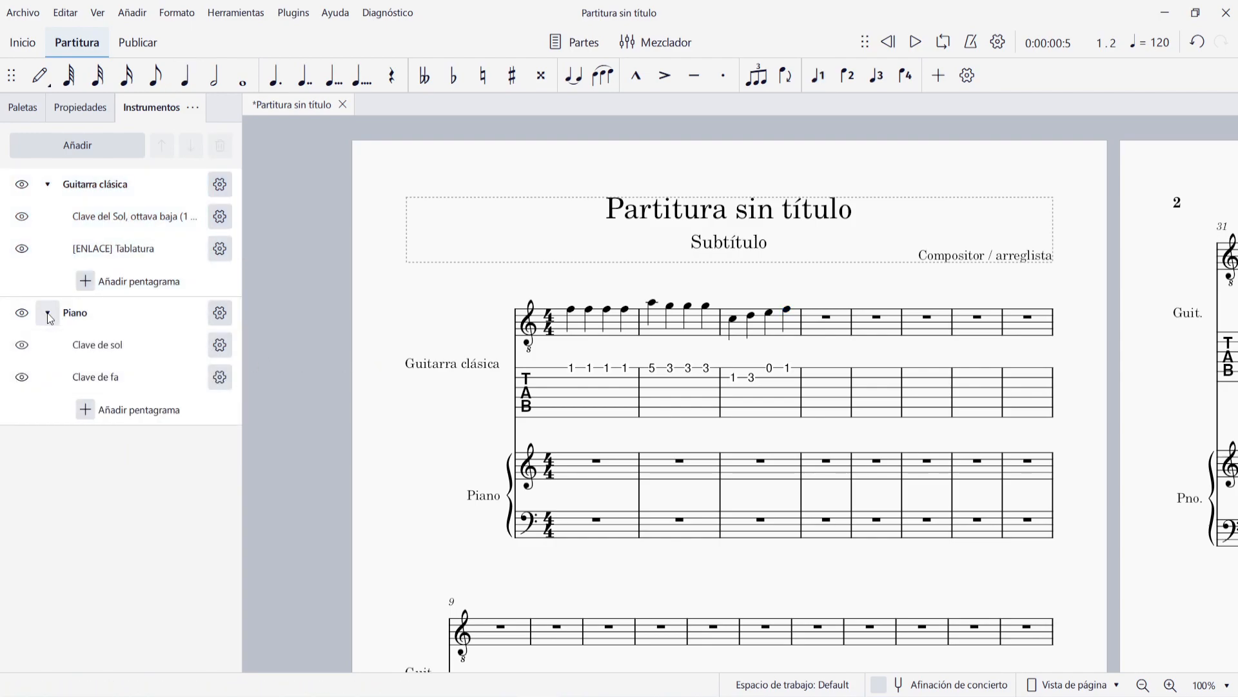
pyautogui.click(220, 345)
pyautogui.click(93, 459)
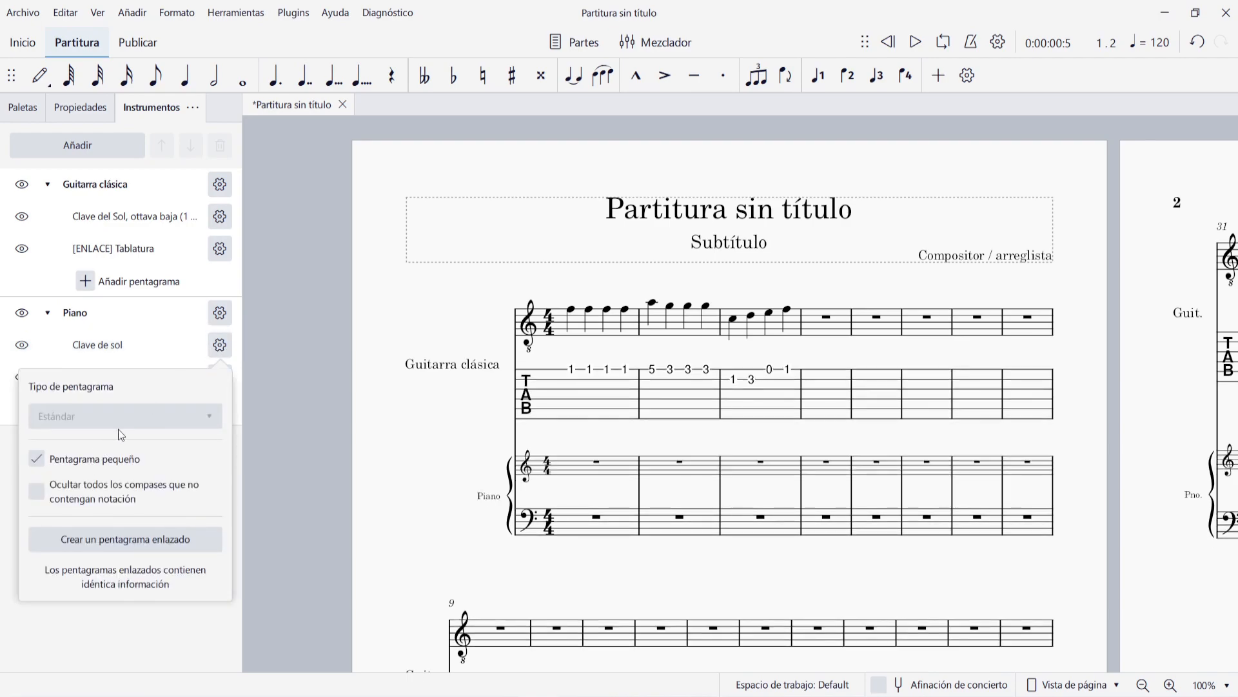
pyautogui.click(181, 342)
pyautogui.click(220, 376)
pyautogui.click(105, 495)
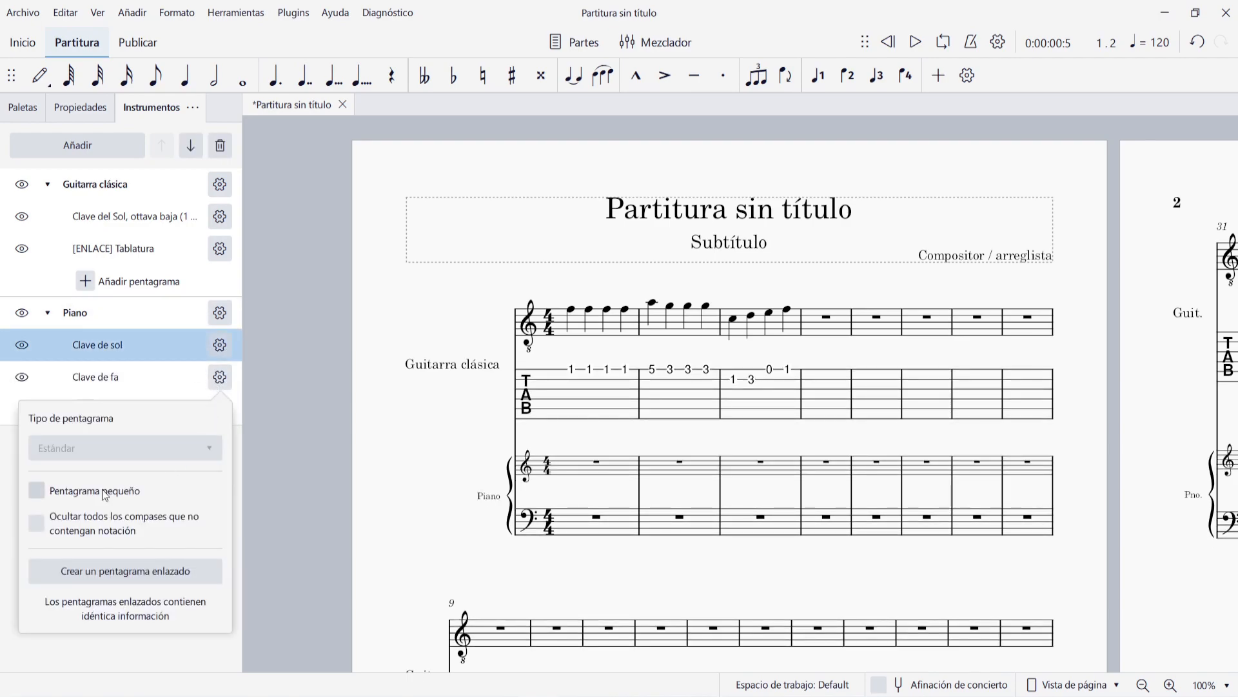
pyautogui.click(146, 335)
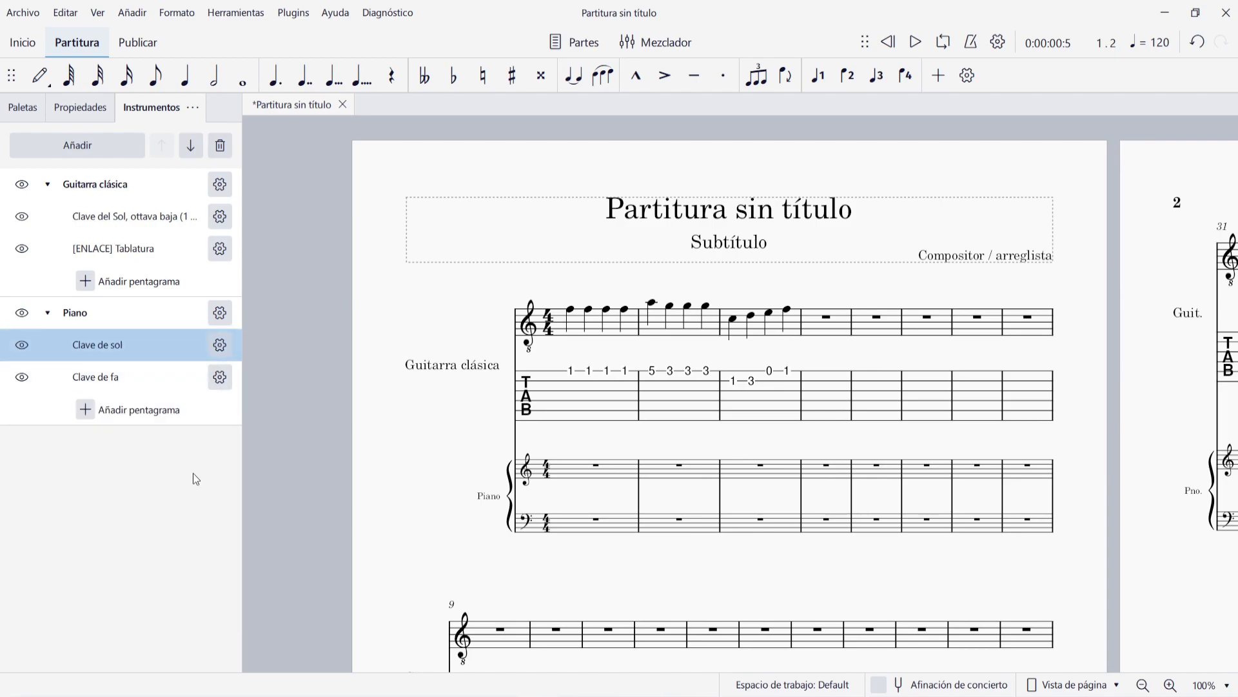
# - Hide all measures without notation in the Piano's Clave de sol staff
pyautogui.click(221, 344)
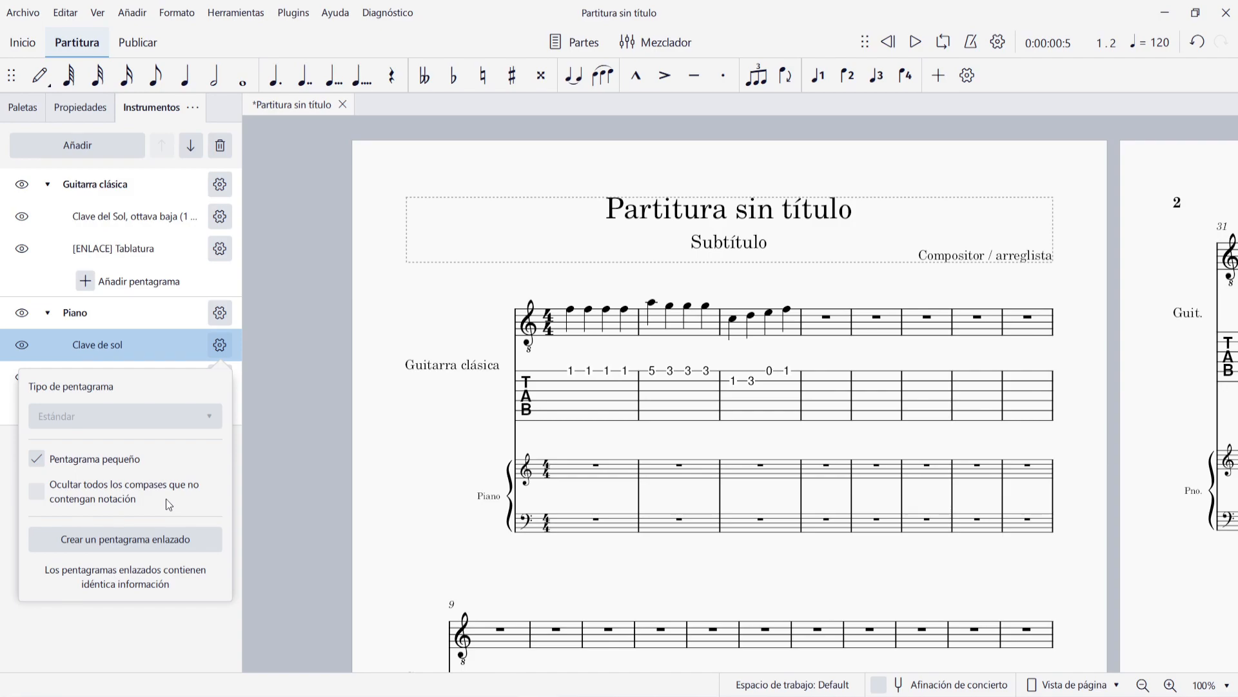
pyautogui.click(36, 492)
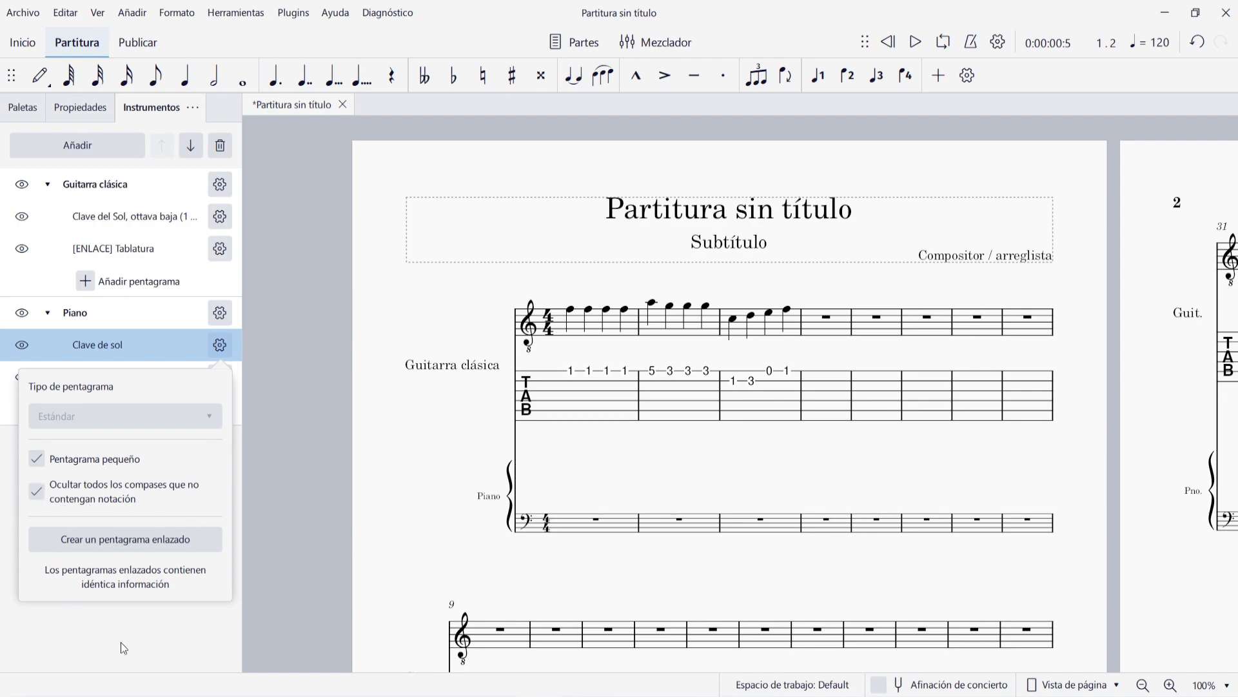